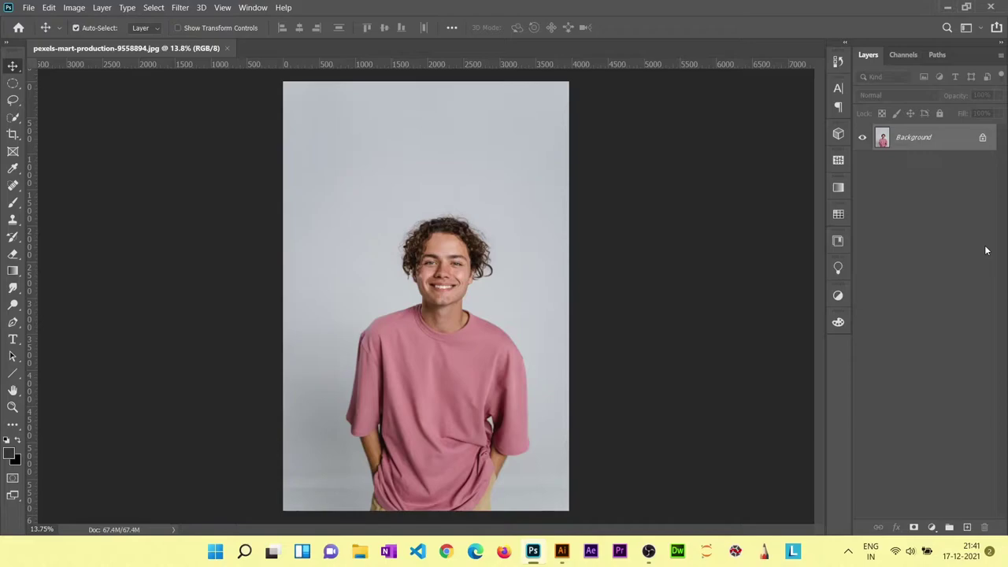
Step: Add a new empty layer above the T-shirt photo
{"action": "scroll", "coordinate": [518, 406], "scroll_direction": "up", "scroll_amount": 1}
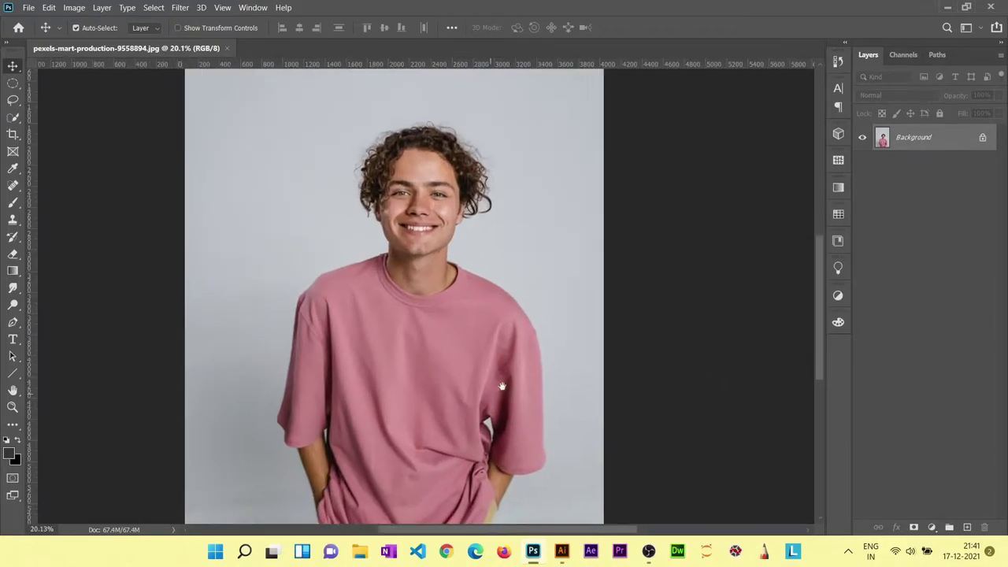
{"action": "scroll", "coordinate": [540, 378], "scroll_direction": "up", "scroll_amount": 2}
{"action": "scroll", "coordinate": [559, 355], "scroll_direction": "down", "scroll_amount": 2}
{"action": "scroll", "coordinate": [567, 346], "scroll_direction": "down", "scroll_amount": 1}
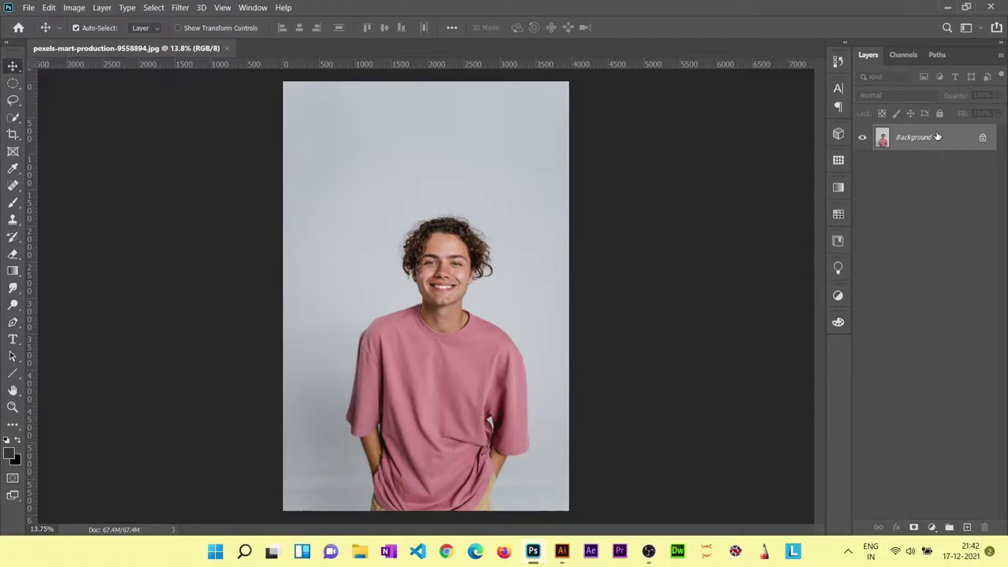
{"action": "left_click", "coordinate": [966, 527]}
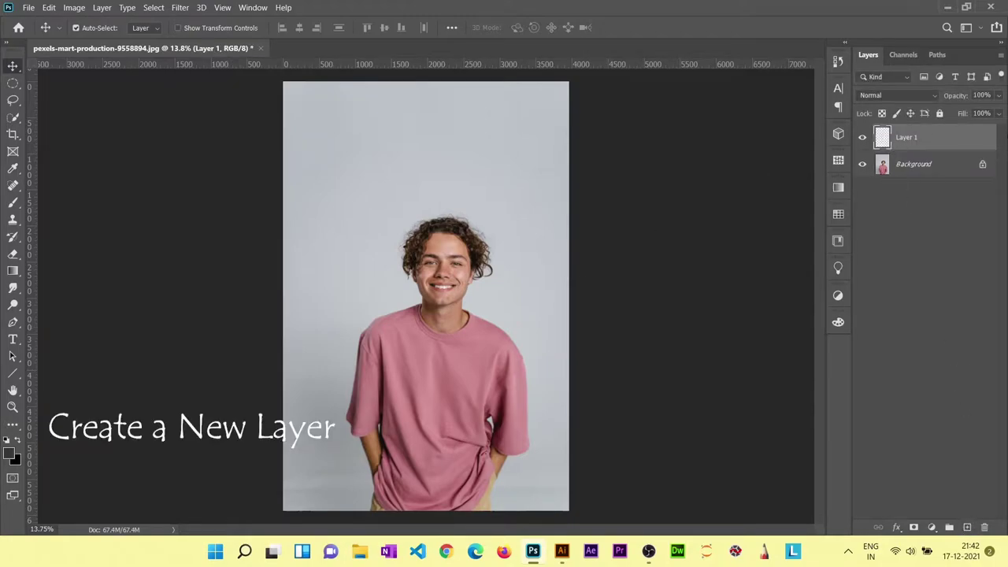
Step: Unlock the Background as Layer 0, convert it to a smart object, and select Layer 1
{"action": "left_click", "coordinate": [983, 164]}
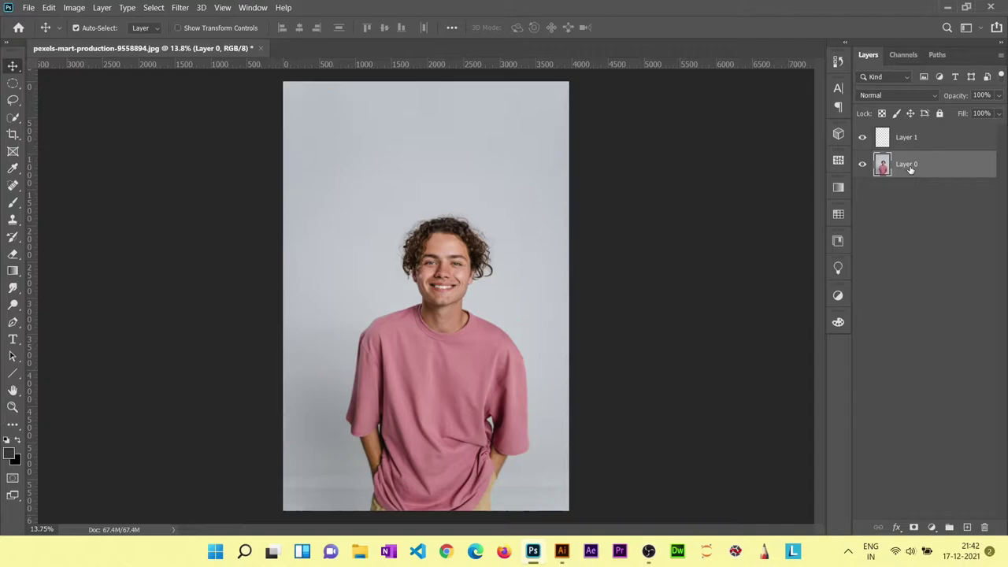
{"action": "right_click", "coordinate": [907, 170]}
{"action": "left_click", "coordinate": [858, 170]}
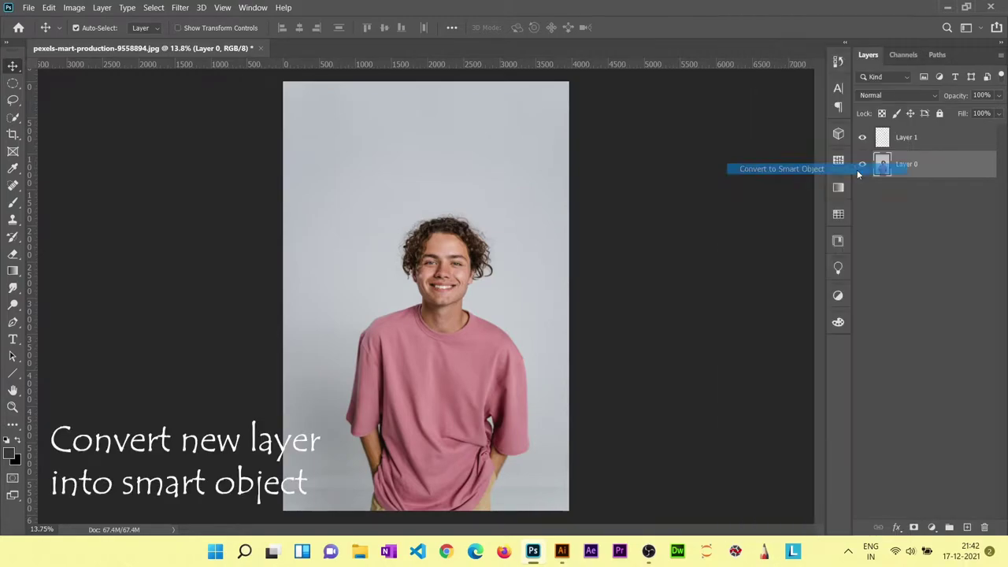
{"action": "left_click", "coordinate": [913, 137]}
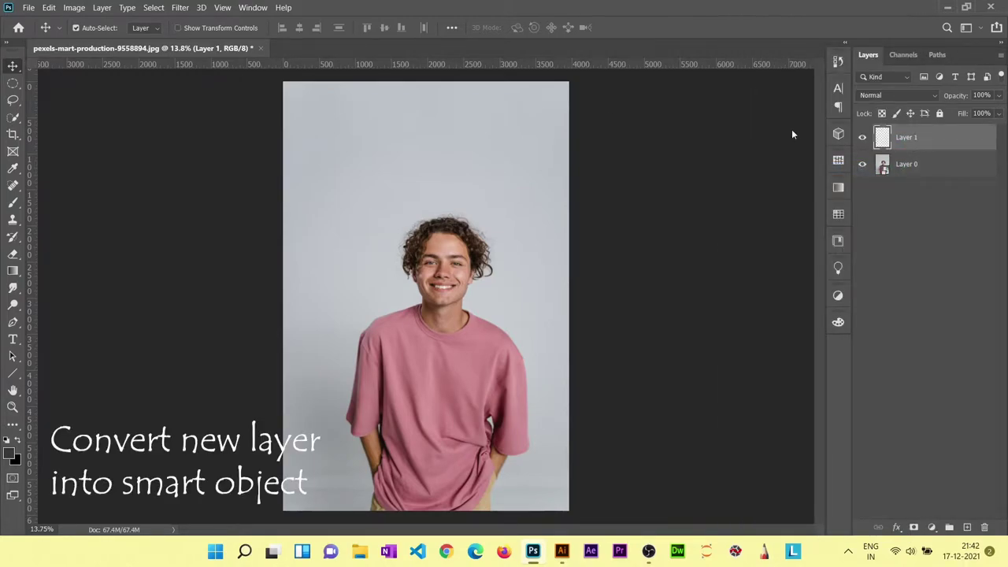
Step: Open the coffee cup design 35973 [Converted].png from Downloads
{"action": "left_click", "coordinate": [28, 9]}
{"action": "left_click", "coordinate": [43, 33]}
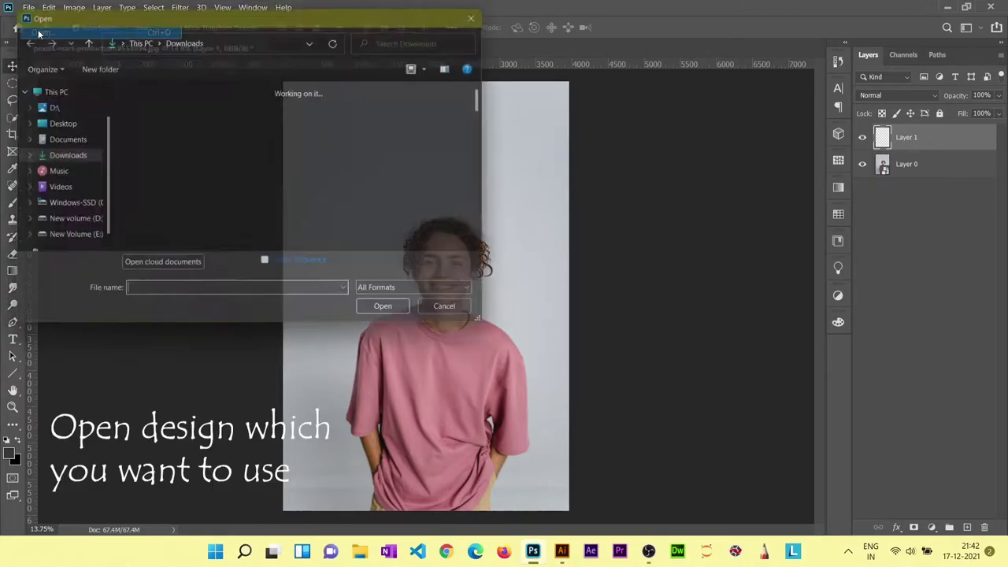
{"action": "left_click", "coordinate": [151, 130]}
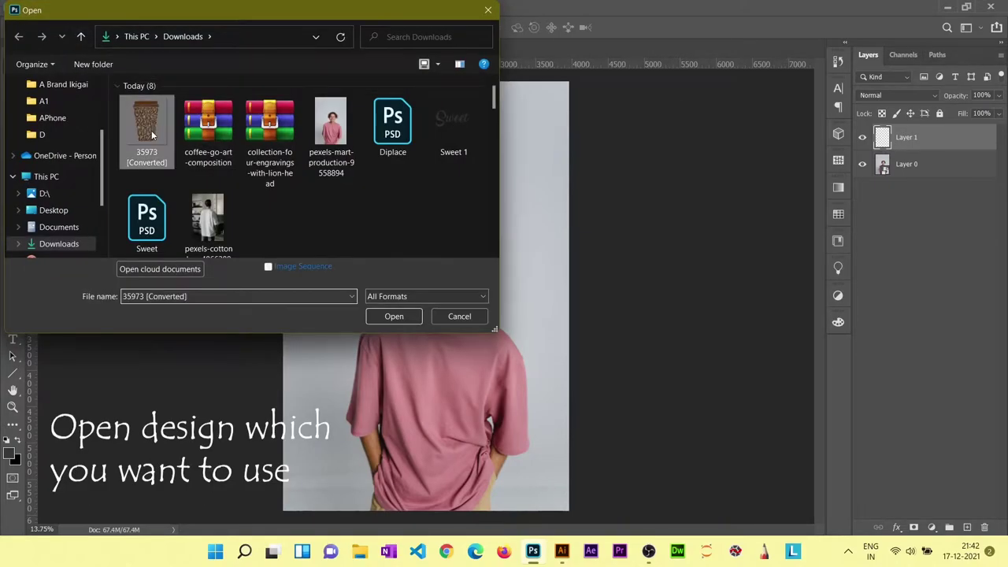
{"action": "left_click", "coordinate": [394, 316]}
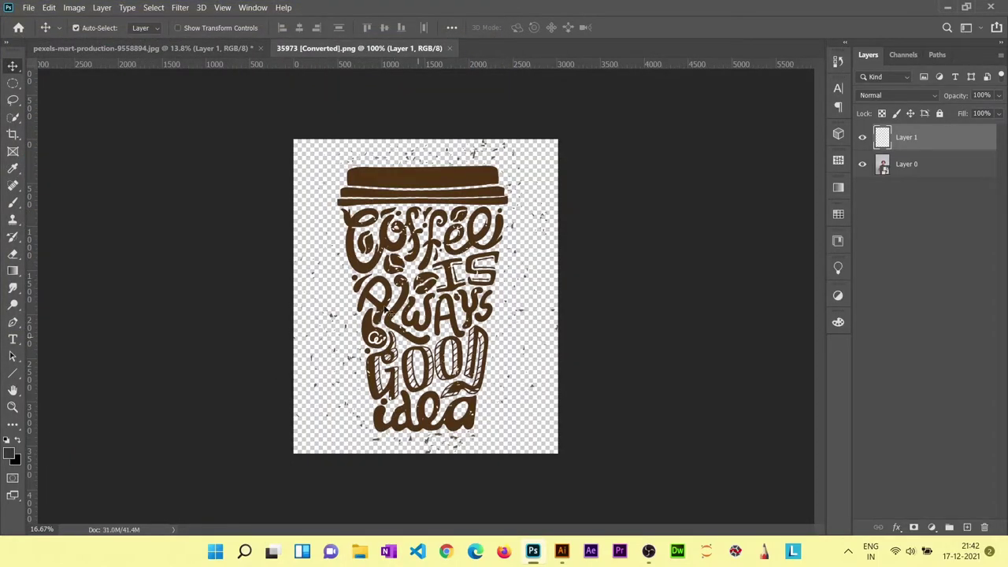
Step: Select the entire coffee lettering canvas with Ctrl+A for copying
{"action": "scroll", "coordinate": [400, 282], "scroll_direction": "up", "scroll_amount": 5}
{"action": "scroll", "coordinate": [556, 248], "scroll_direction": "down", "scroll_amount": 3}
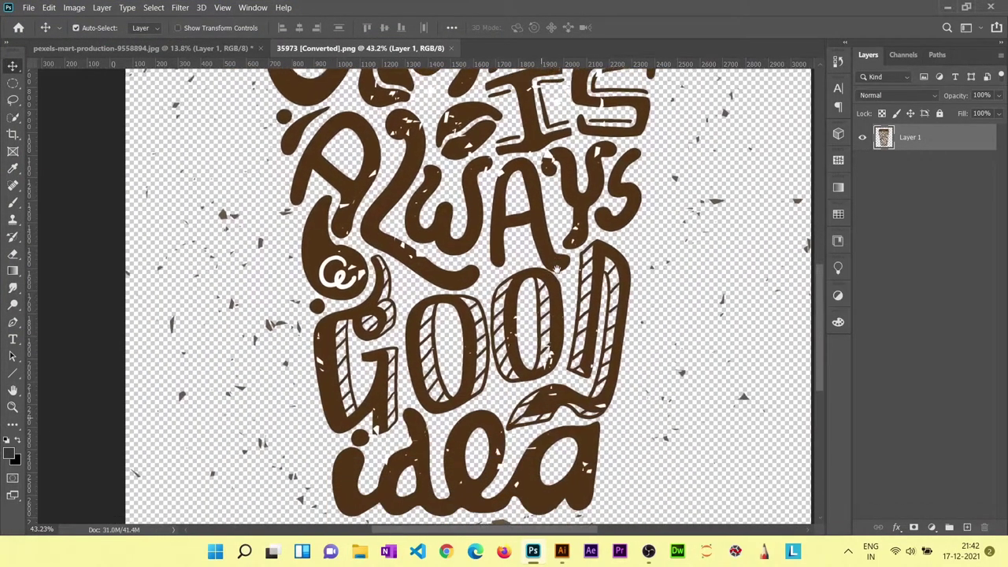
{"action": "scroll", "coordinate": [555, 248], "scroll_direction": "down", "scroll_amount": 1}
{"action": "scroll", "coordinate": [553, 248], "scroll_direction": "up", "scroll_amount": 3}
{"action": "scroll", "coordinate": [551, 259], "scroll_direction": "up", "scroll_amount": 1}
{"action": "scroll", "coordinate": [544, 276], "scroll_direction": "down", "scroll_amount": 3}
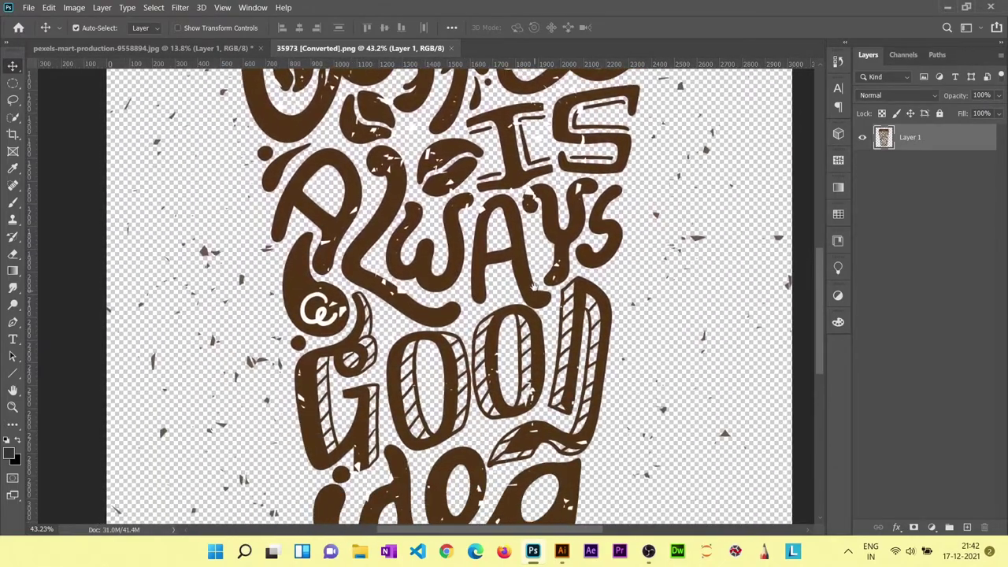
{"action": "scroll", "coordinate": [538, 291], "scroll_direction": "down", "scroll_amount": 3}
{"action": "scroll", "coordinate": [538, 291], "scroll_direction": "down", "scroll_amount": 1}
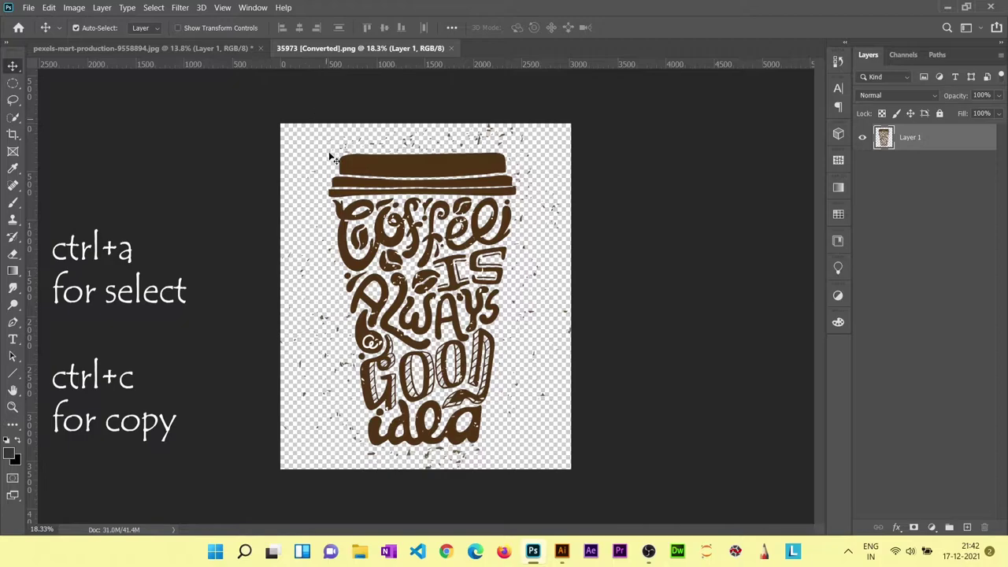
{"action": "key", "text": "ctrl+a"}
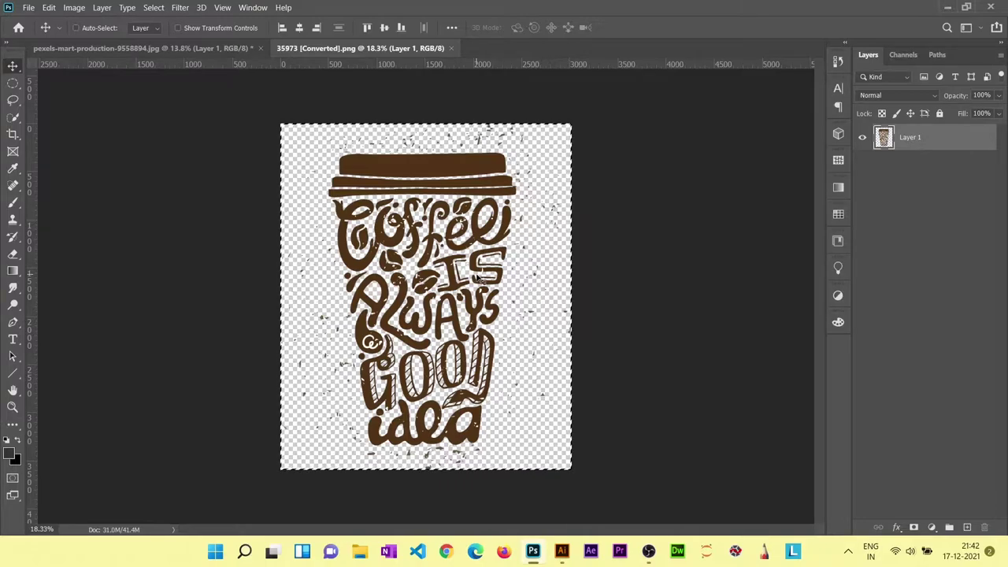
Step: Paste the coffee lettering into the T-shirt photo and move it lower on the shirt
{"action": "left_click", "coordinate": [208, 48]}
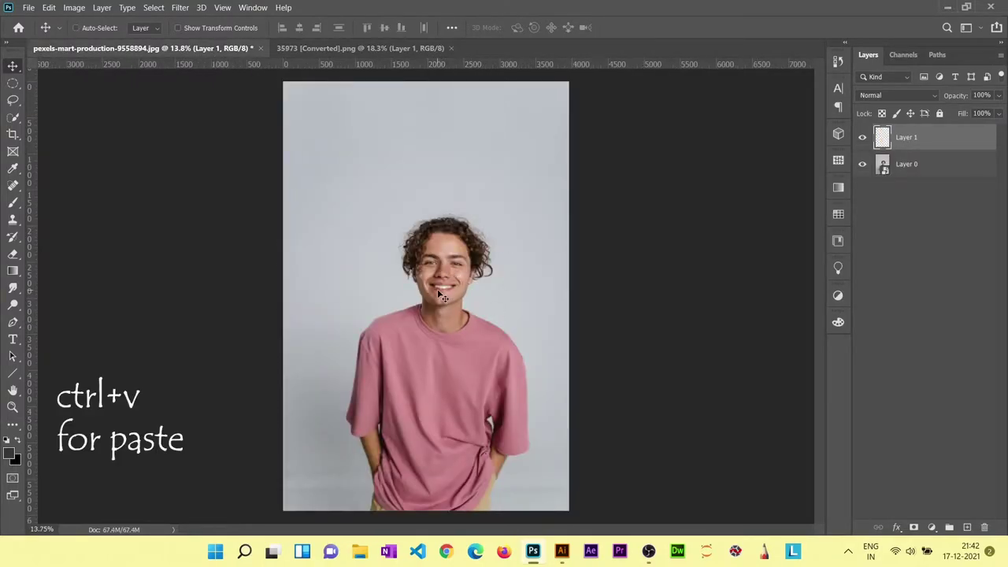
{"action": "key", "text": "ctrl+v"}
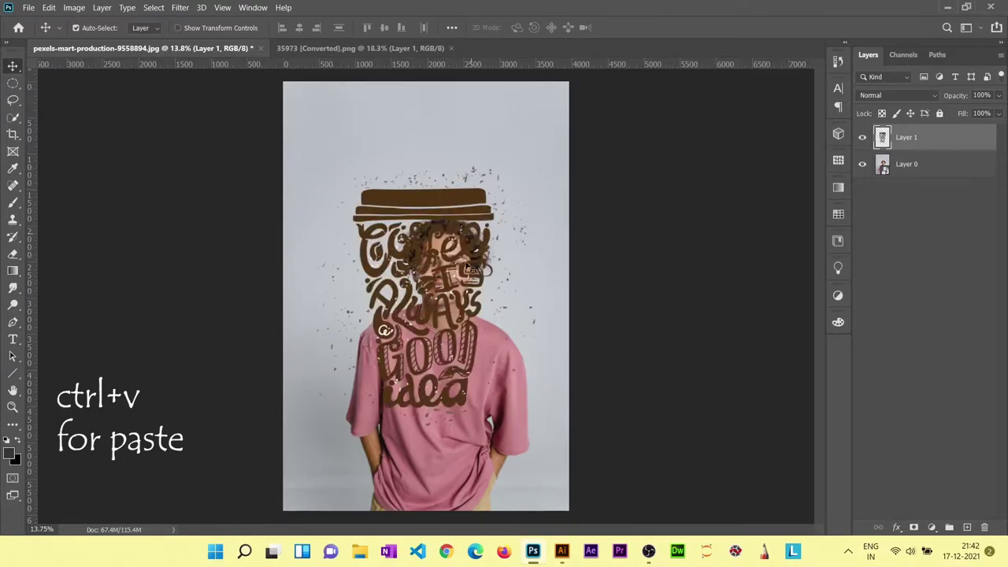
{"action": "mouse_move", "coordinate": [473, 252]}
{"action": "left_mouse_down"}
{"action": "mouse_move", "coordinate": [455, 282]}
{"action": "mouse_move", "coordinate": [490, 312]}
{"action": "mouse_move", "coordinate": [506, 361]}
{"action": "mouse_move", "coordinate": [499, 300]}
{"action": "mouse_move", "coordinate": [491, 349]}
{"action": "left_mouse_up"}
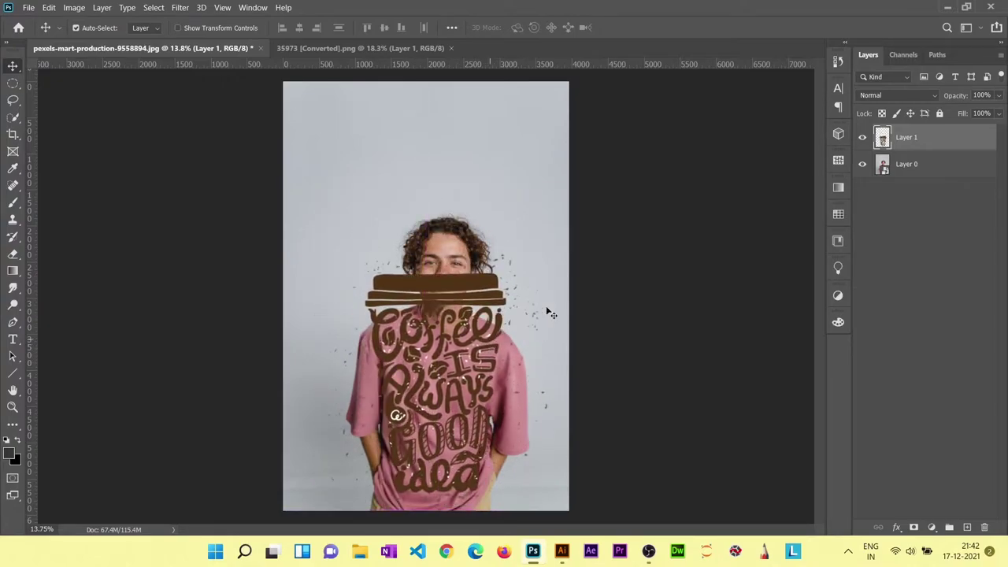
Step: Convert the lettering's Layer 1 to a smart object and start Free Transform
{"action": "right_click", "coordinate": [966, 142]}
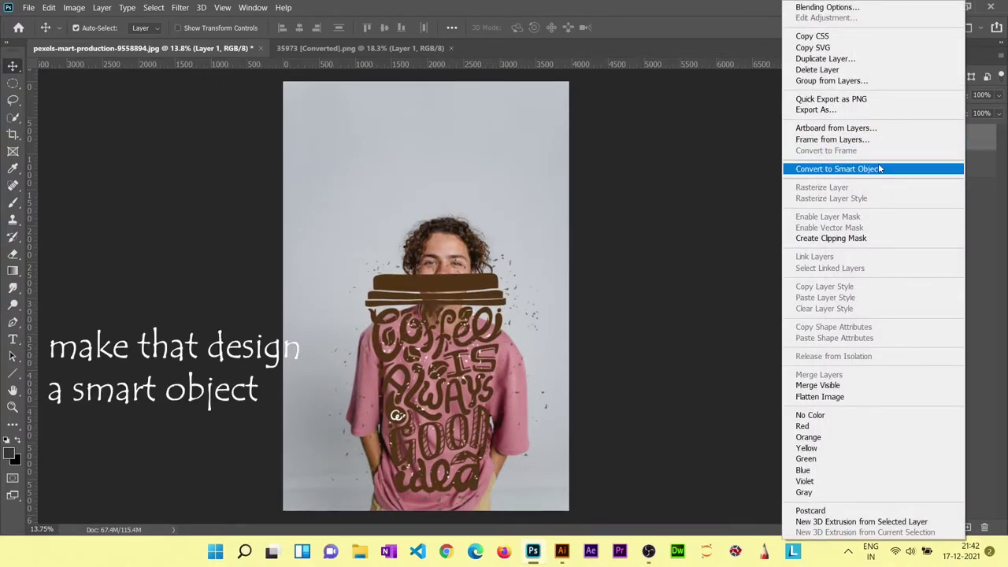
{"action": "left_click", "coordinate": [860, 169]}
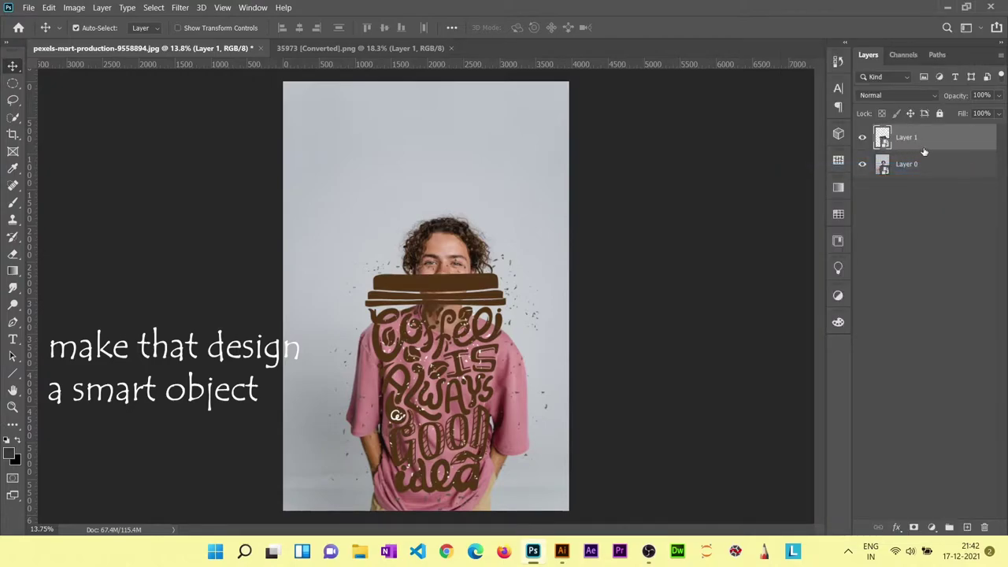
{"action": "key", "text": "ctrl+t"}
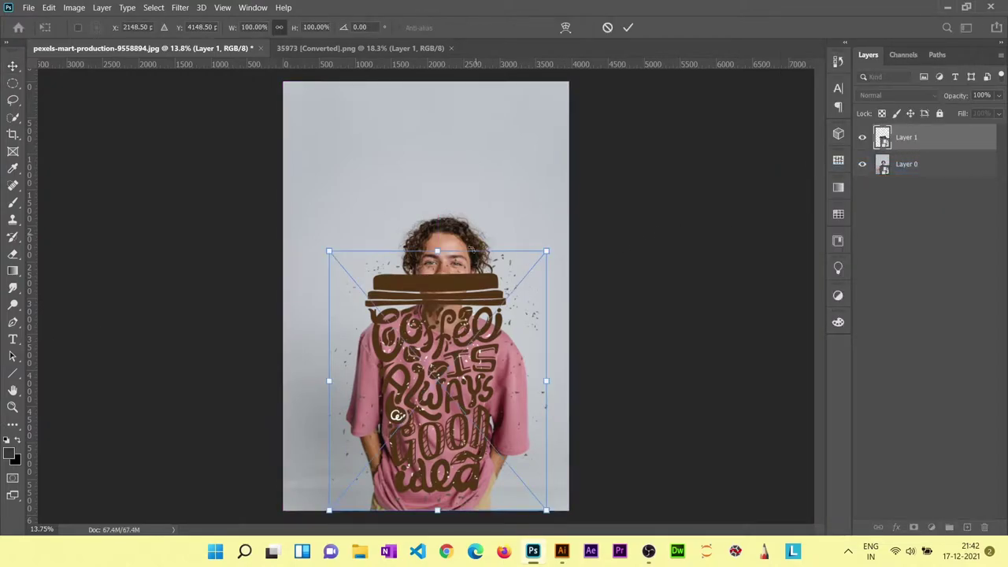
Step: Scale the lettering to 35.95%, tilt it slightly, and place it on the shirt's chest
{"action": "left_click_drag", "start_coordinate": [438, 253], "coordinate": [437, 447]}
{"action": "mouse_move", "coordinate": [449, 482]}
{"action": "left_mouse_down"}
{"action": "mouse_move", "coordinate": [437, 416]}
{"action": "mouse_move", "coordinate": [489, 463]}
{"action": "left_mouse_up"}
{"action": "left_click_drag", "start_coordinate": [464, 425], "coordinate": [445, 410]}
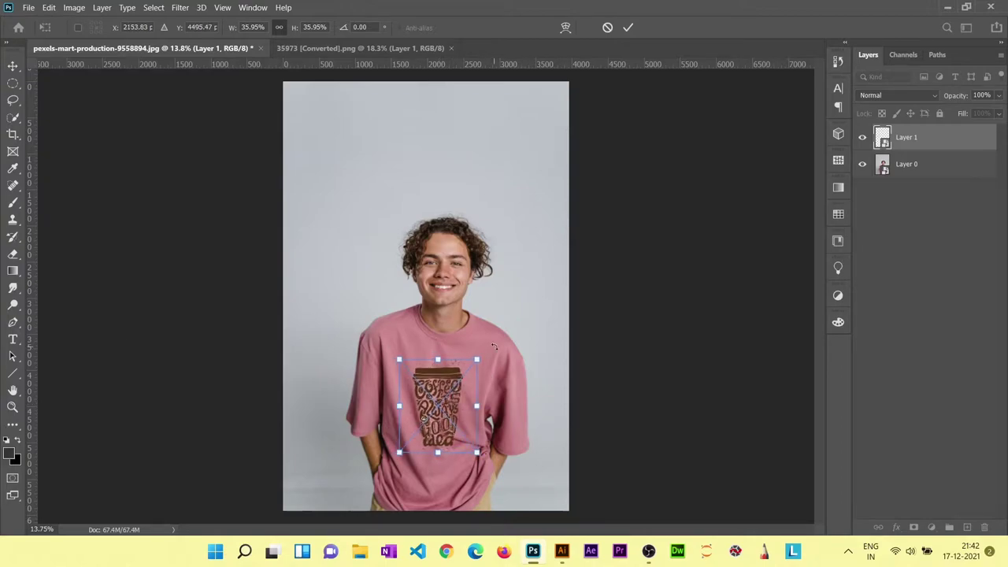
{"action": "left_click_drag", "start_coordinate": [489, 348], "coordinate": [495, 356]}
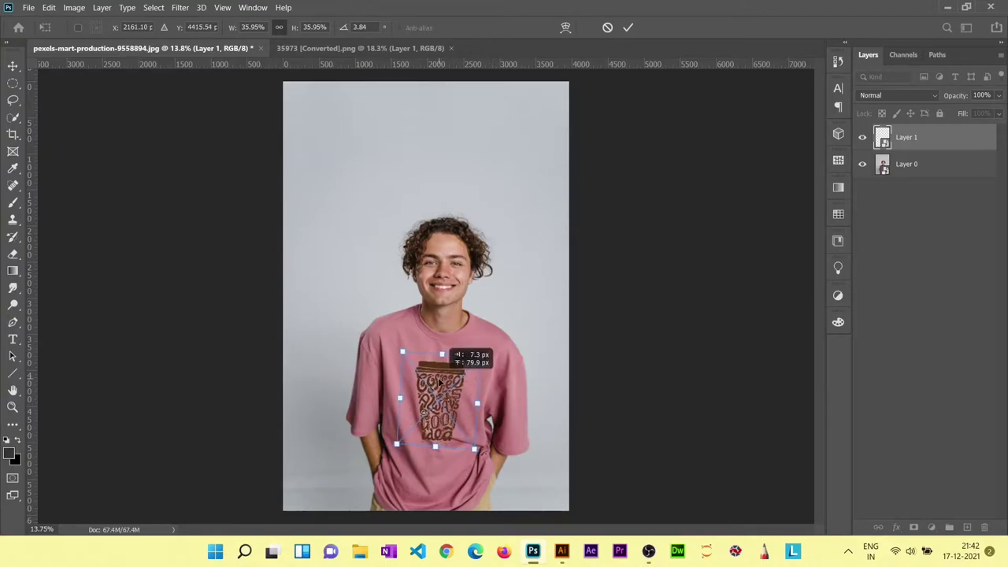
{"action": "left_click_drag", "start_coordinate": [438, 391], "coordinate": [438, 382]}
{"action": "key", "text": "Return"}
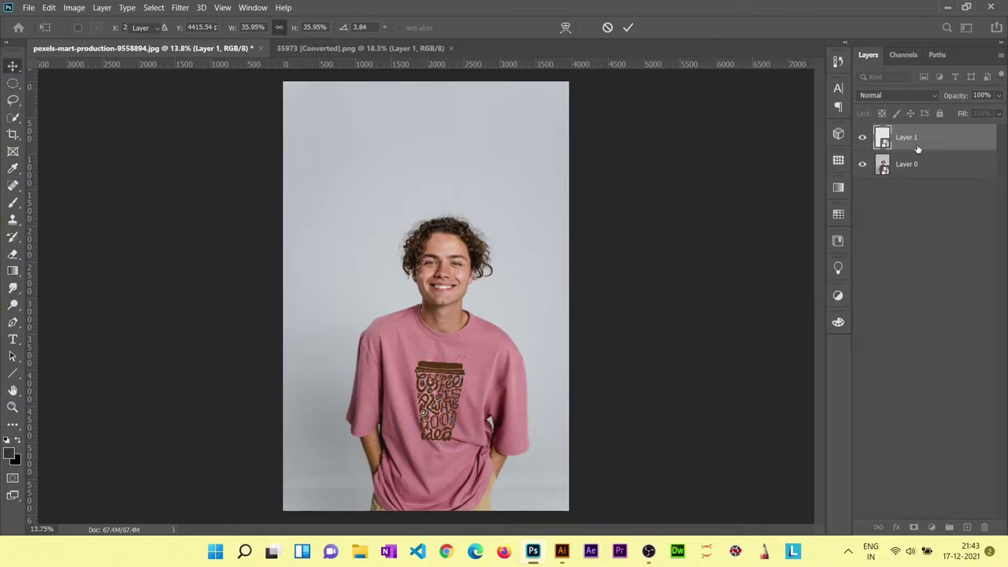
Step: Hide Layer 1 so only the plain pink T-shirt shows
{"action": "scroll", "coordinate": [441, 432], "scroll_direction": "up", "scroll_amount": 2}
{"action": "scroll", "coordinate": [441, 432], "scroll_direction": "up", "scroll_amount": 2}
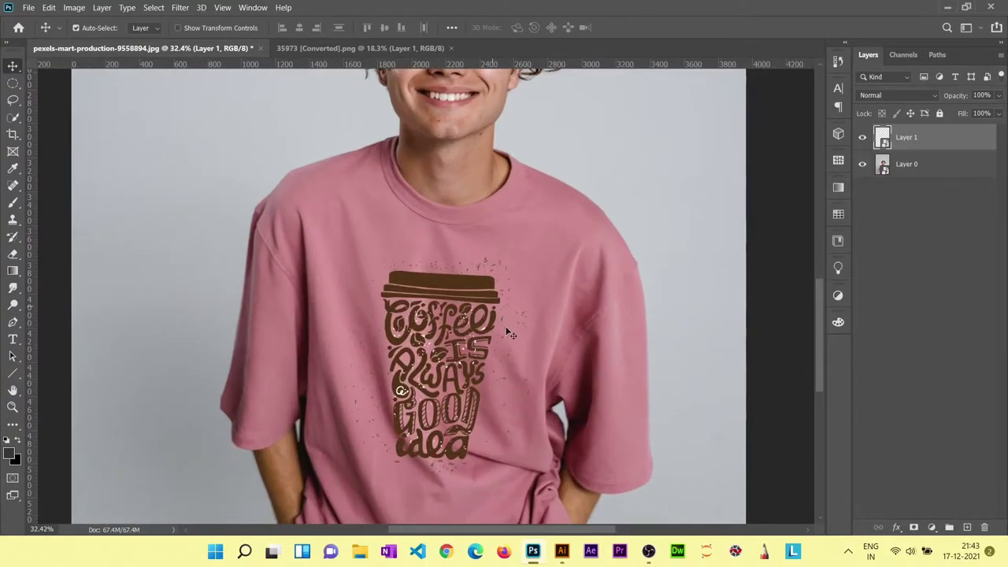
{"action": "scroll", "coordinate": [452, 381], "scroll_direction": "down", "scroll_amount": 2}
{"action": "scroll", "coordinate": [452, 380], "scroll_direction": "down", "scroll_amount": 1}
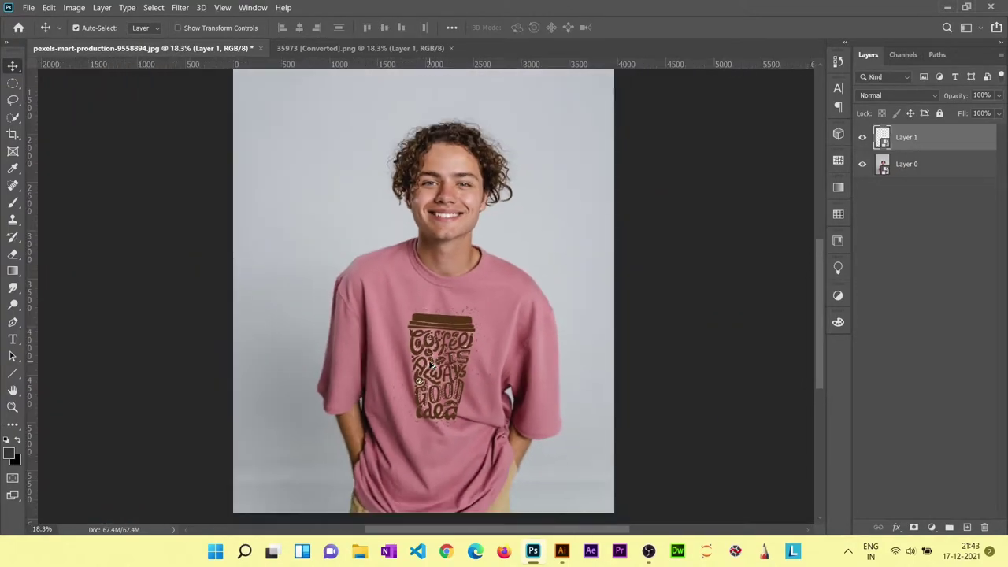
{"action": "left_click", "coordinate": [863, 138]}
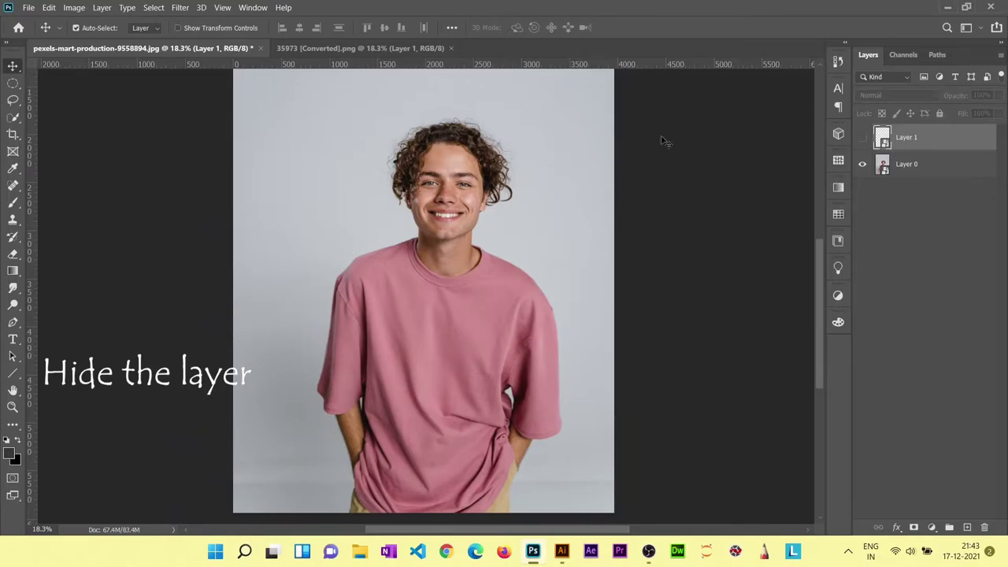
{"action": "left_click", "coordinate": [29, 7]}
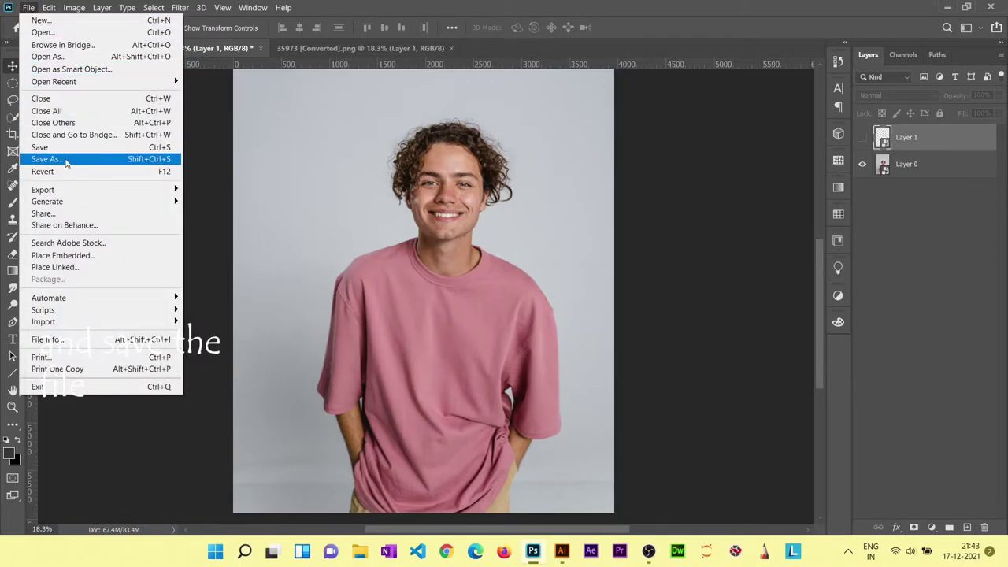
Step: Save the photo as Displacement.psd, accepting the compatibility prompt
{"action": "left_click", "coordinate": [159, 163]}
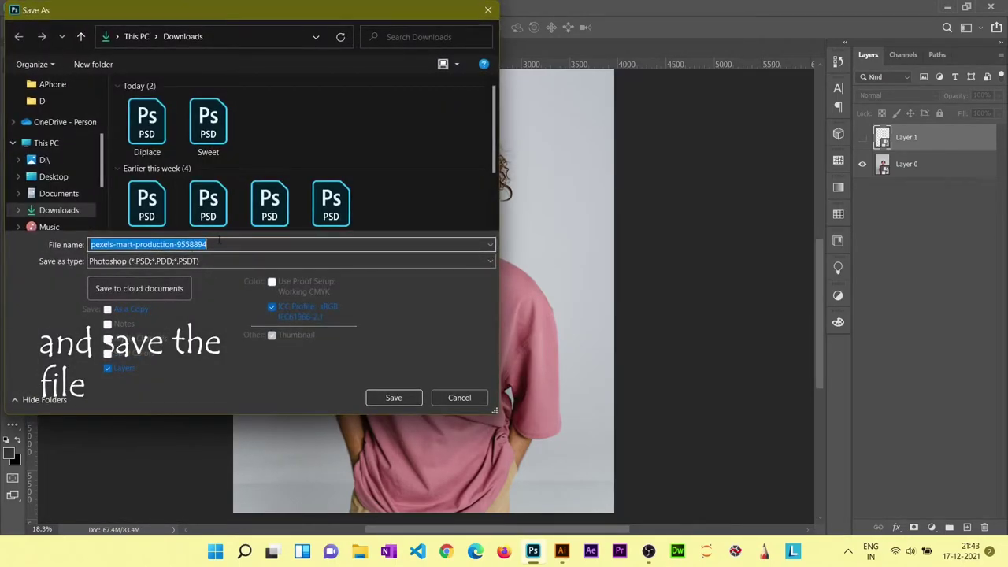
{"action": "key", "text": "BackSpace"}
{"action": "type", "text": "D"}
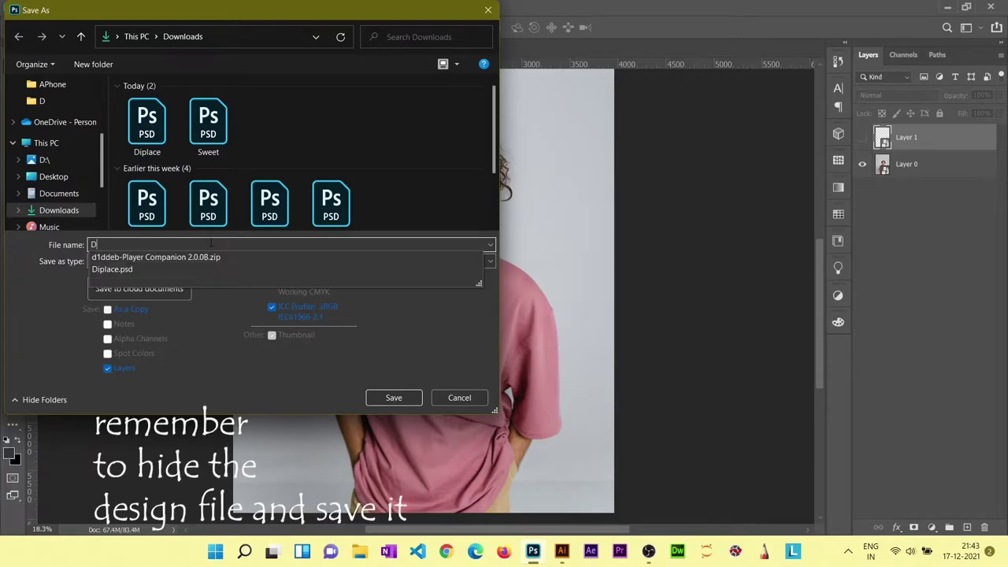
{"action": "type", "text": "ispac"}
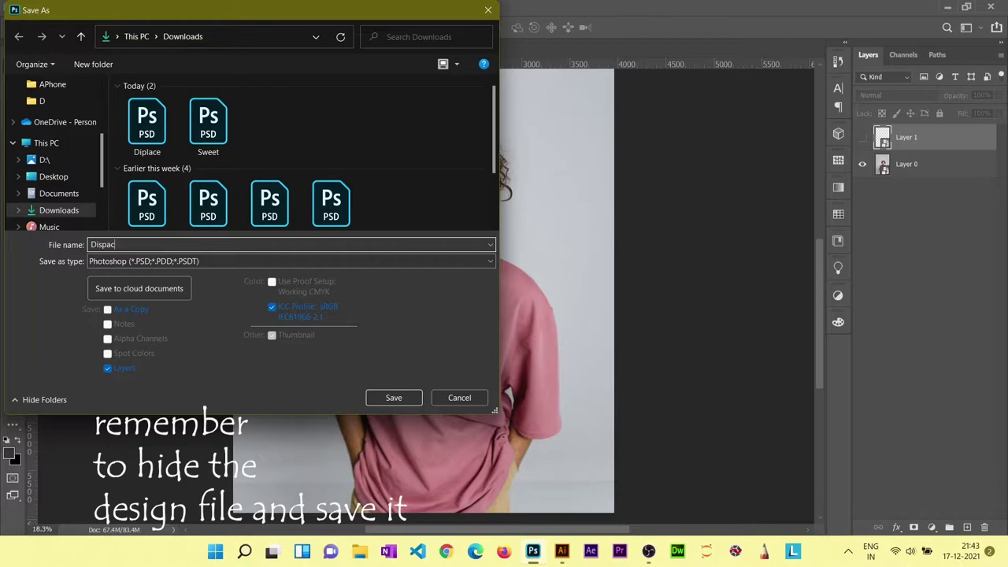
{"action": "key", "text": "BackSpace"}
{"action": "key", "text": "BackSpace"}
{"action": "type", "text": "lacement"}
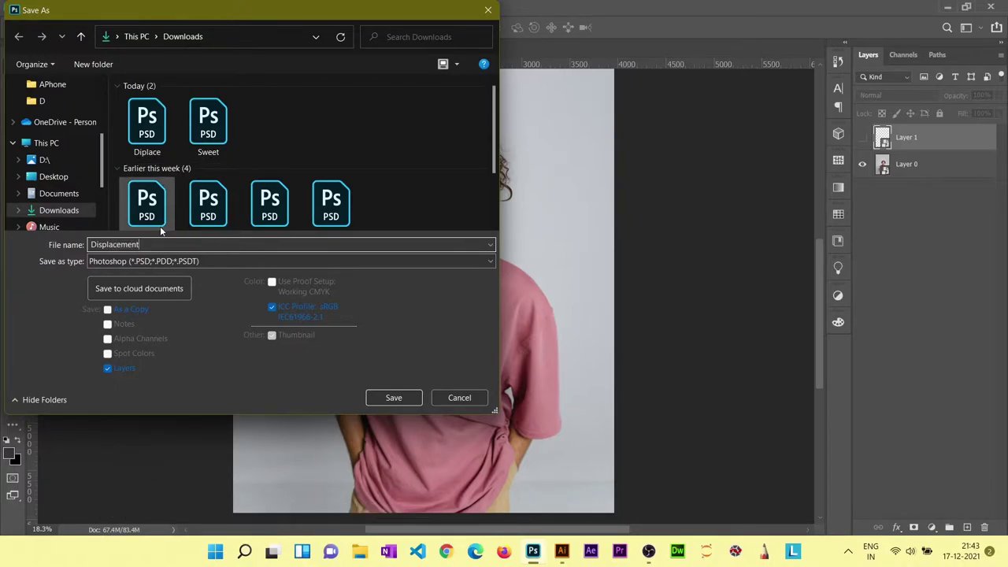
{"action": "left_click", "coordinate": [386, 397]}
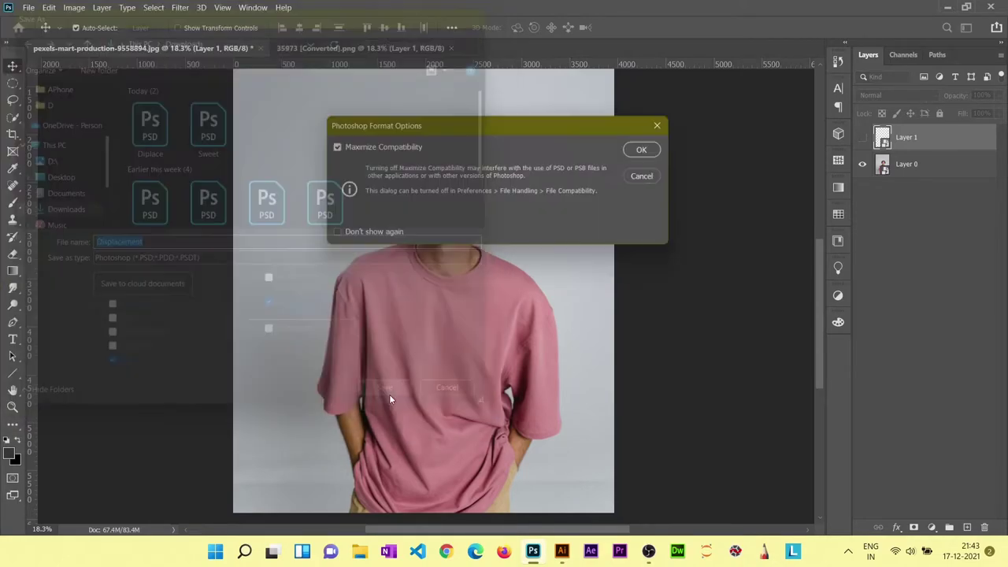
{"action": "left_click", "coordinate": [649, 150]}
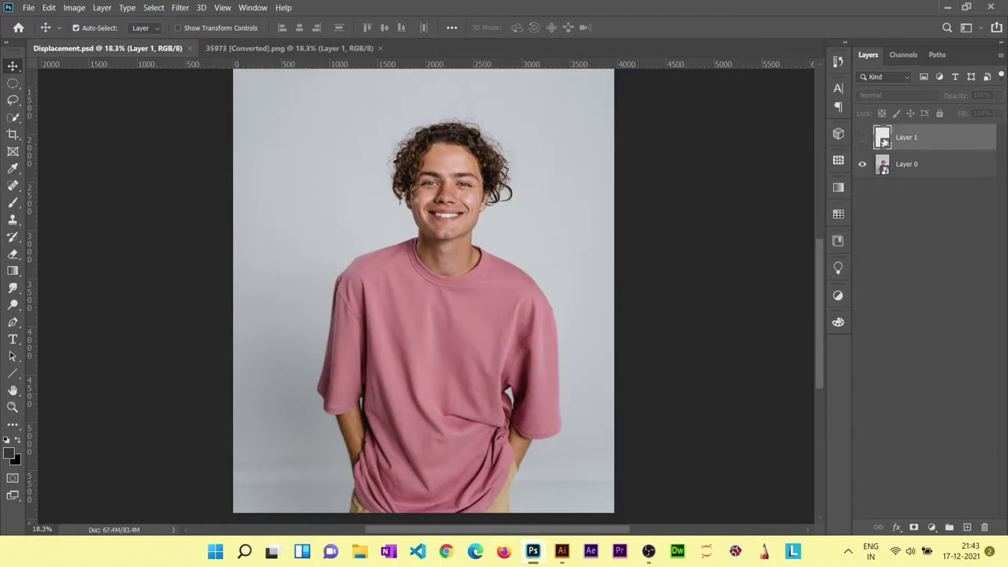
Step: Make the coffee lettering layer visible on the shirt again
{"action": "left_click", "coordinate": [28, 7]}
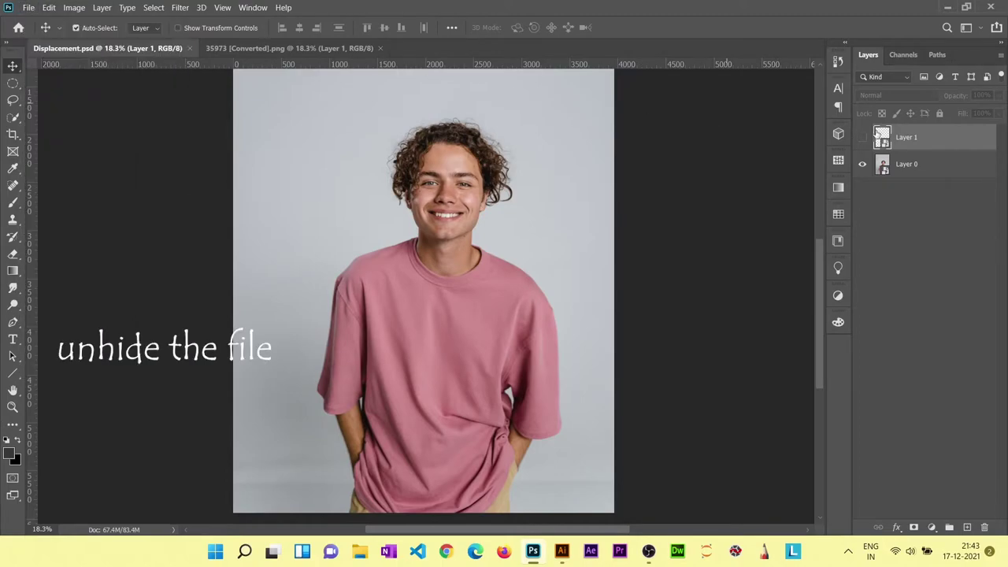
{"action": "left_click", "coordinate": [862, 138]}
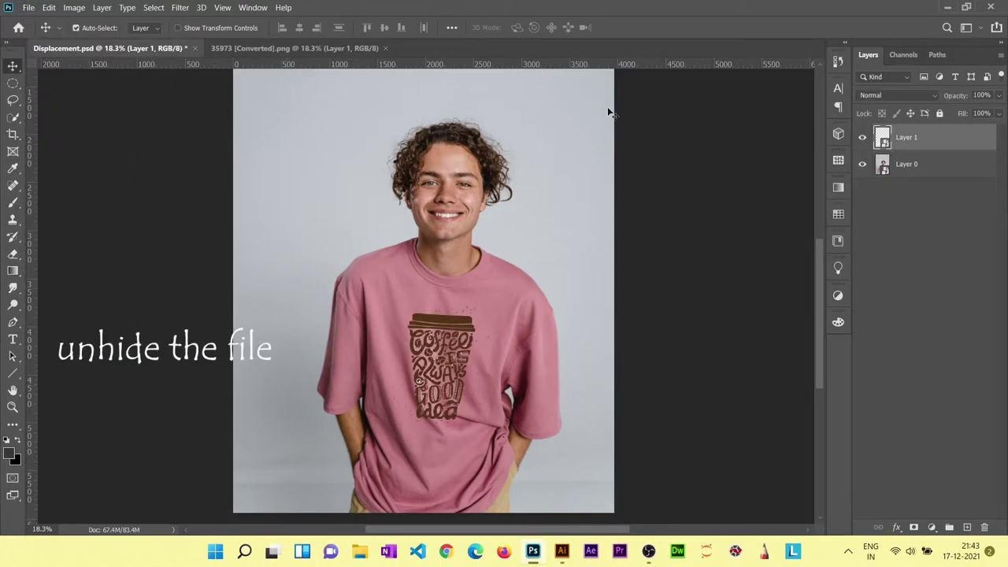
{"action": "left_click", "coordinate": [179, 8]}
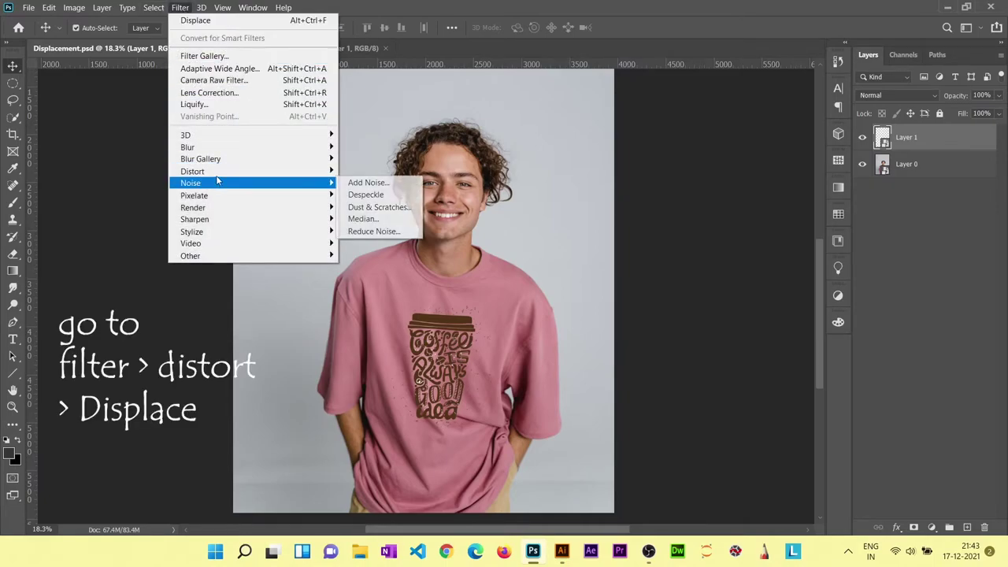
{"action": "mouse_move", "coordinate": [252, 171]}
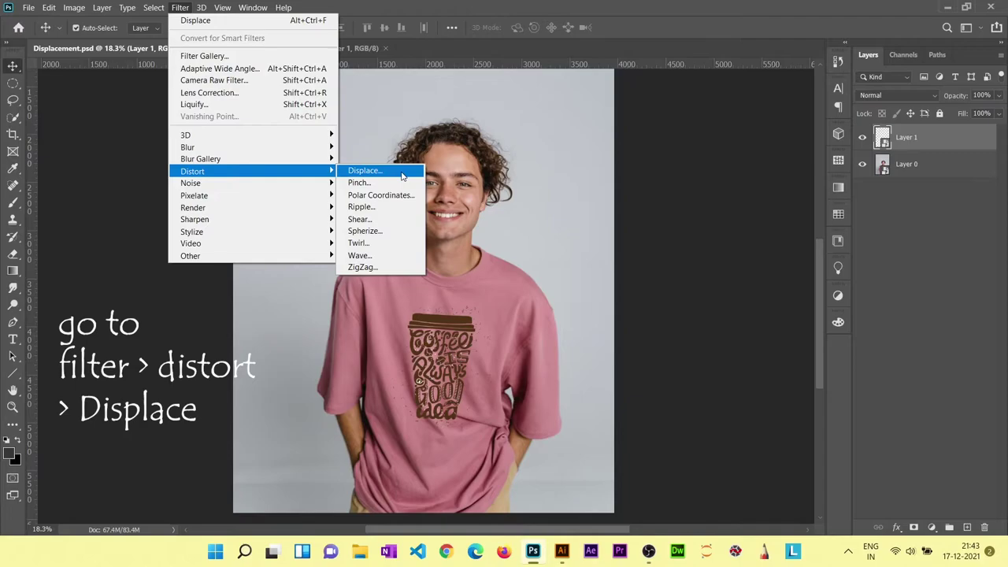
Step: Apply Distort > Displace at default 5/5 scale using Displacement.psd as the map
{"action": "left_click", "coordinate": [401, 171]}
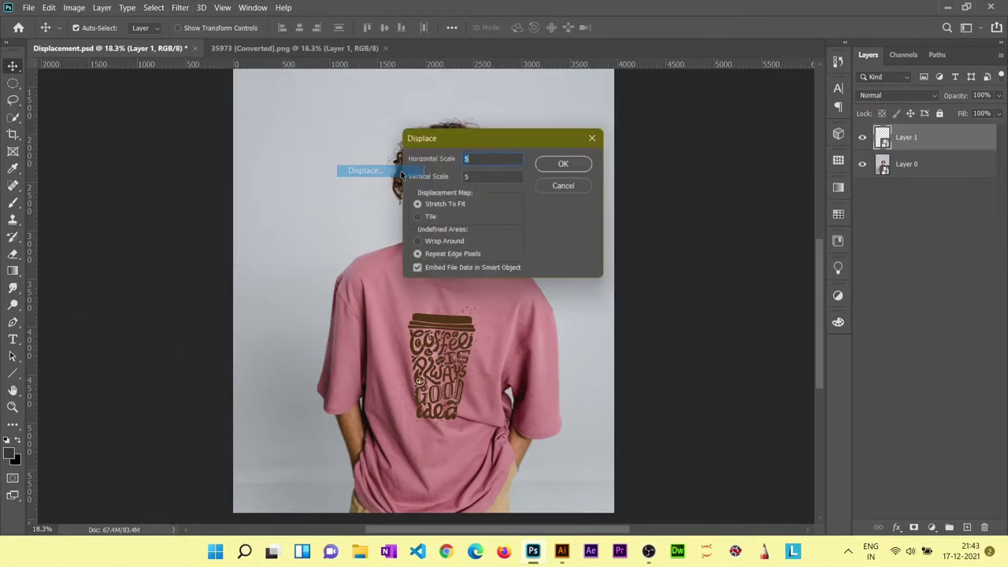
{"action": "left_click", "coordinate": [574, 165]}
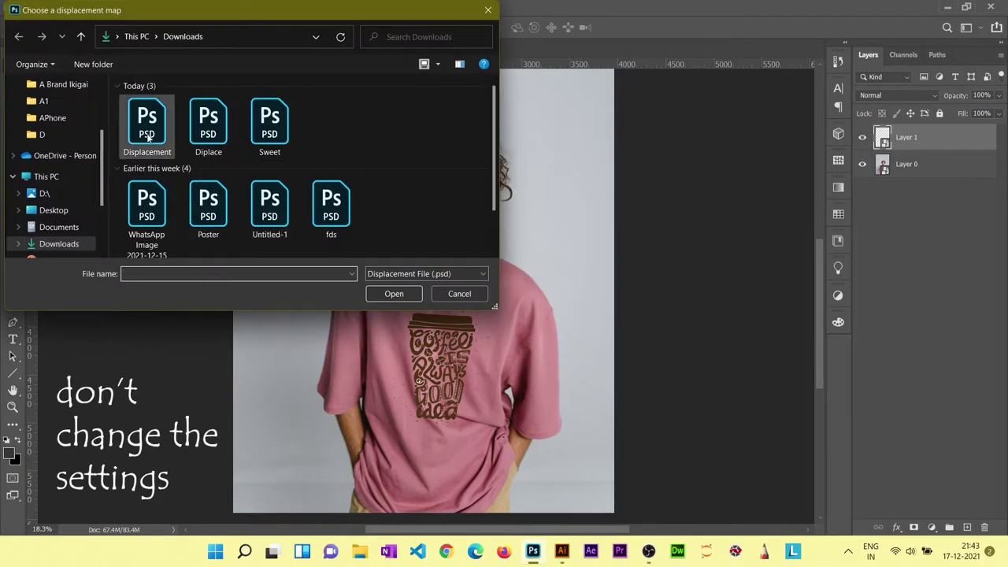
{"action": "left_click", "coordinate": [146, 132]}
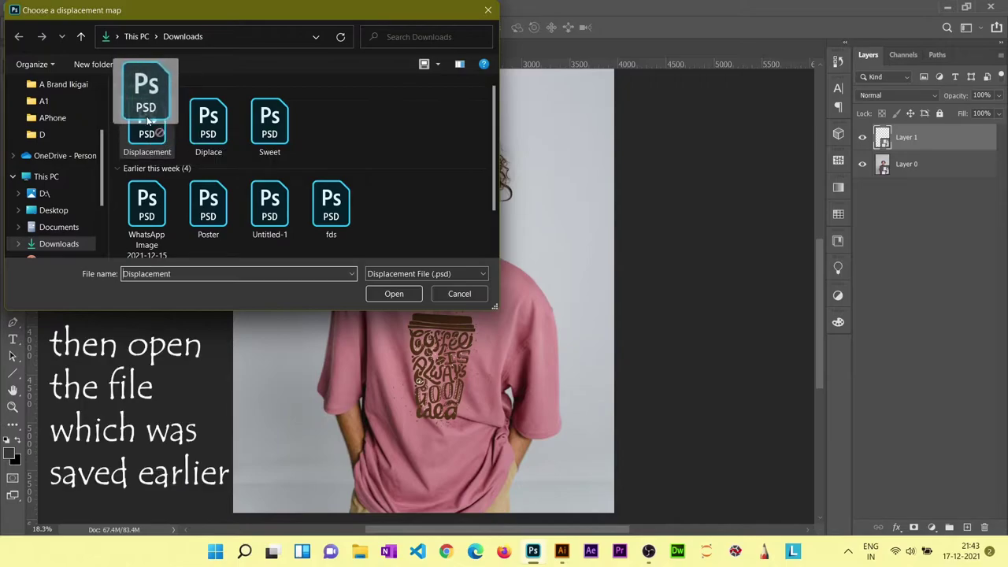
{"action": "left_click", "coordinate": [396, 295]}
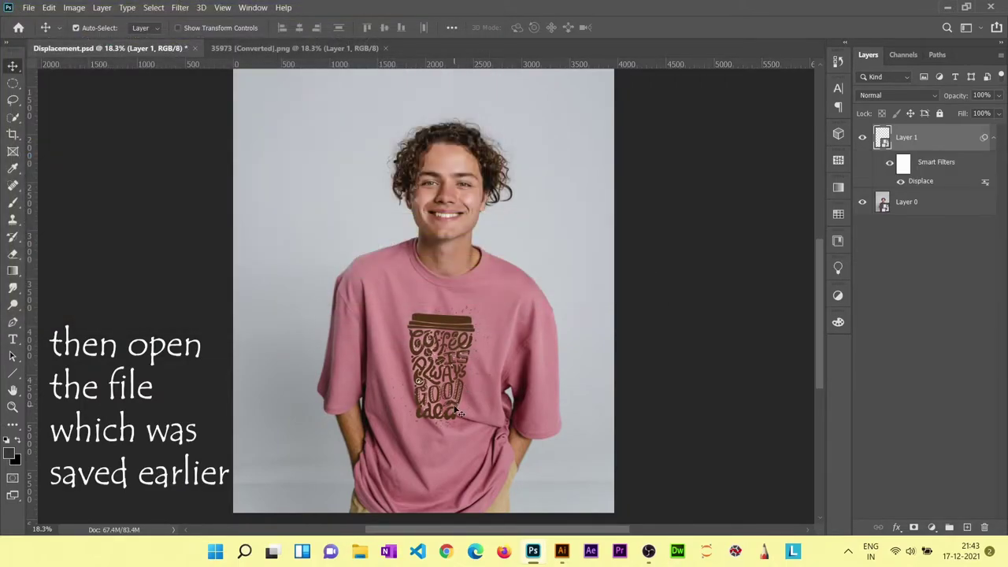
{"action": "scroll", "coordinate": [455, 413], "scroll_direction": "up", "scroll_amount": 2}
{"action": "scroll", "coordinate": [460, 387], "scroll_direction": "up", "scroll_amount": 3}
{"action": "scroll", "coordinate": [460, 388], "scroll_direction": "up", "scroll_amount": 2}
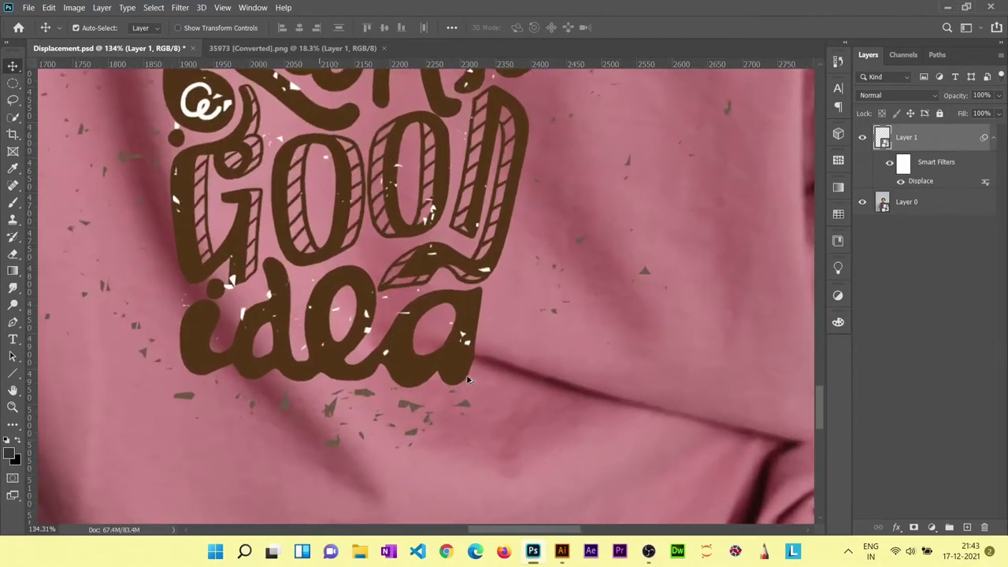
{"action": "scroll", "coordinate": [465, 354], "scroll_direction": "up", "scroll_amount": 2}
{"action": "scroll", "coordinate": [362, 285], "scroll_direction": "down", "scroll_amount": 3}
{"action": "scroll", "coordinate": [364, 223], "scroll_direction": "down", "scroll_amount": 2}
{"action": "scroll", "coordinate": [367, 222], "scroll_direction": "down", "scroll_amount": 2}
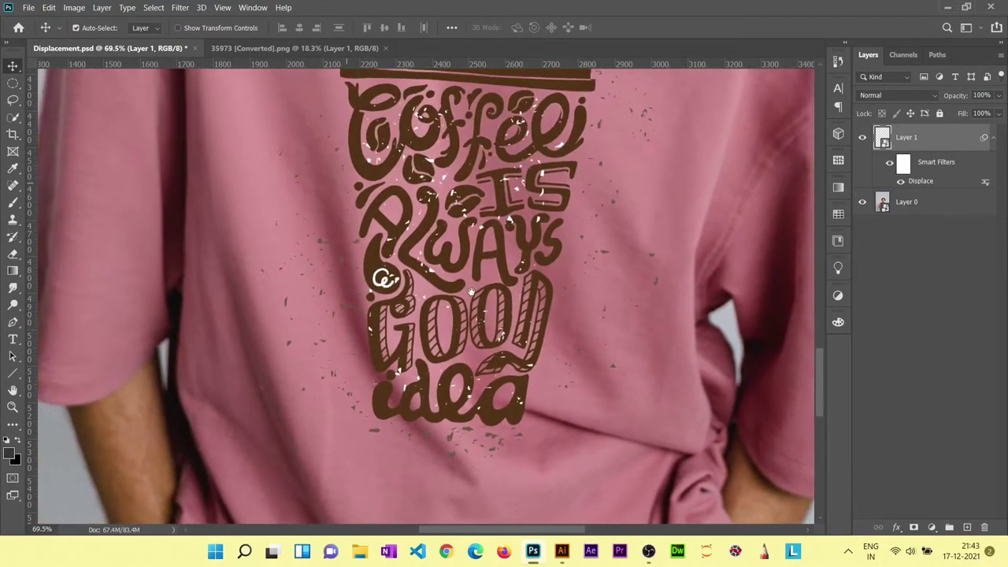
{"action": "scroll", "coordinate": [383, 272], "scroll_direction": "down", "scroll_amount": 2}
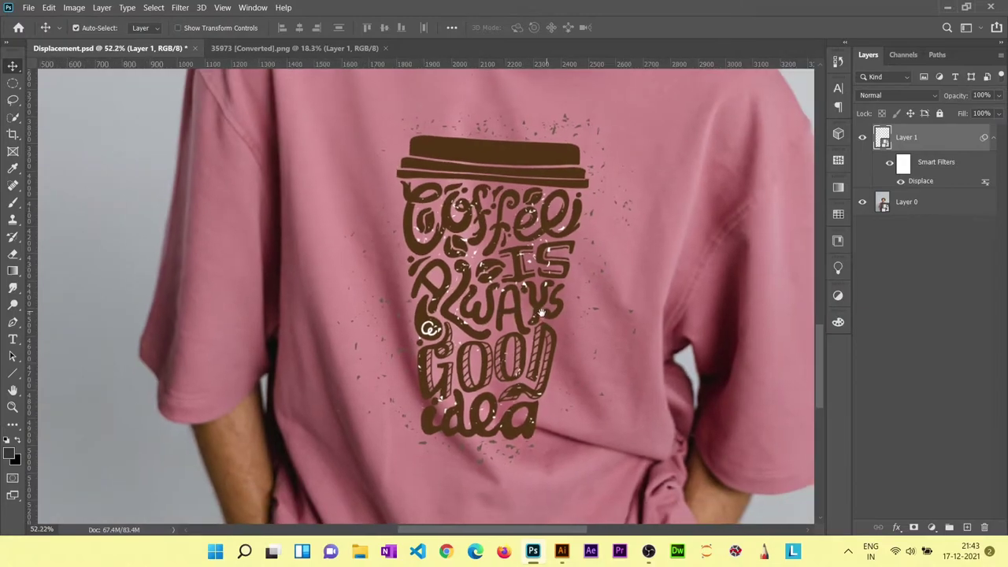
{"action": "scroll", "coordinate": [488, 268], "scroll_direction": "right", "scroll_amount": 2}
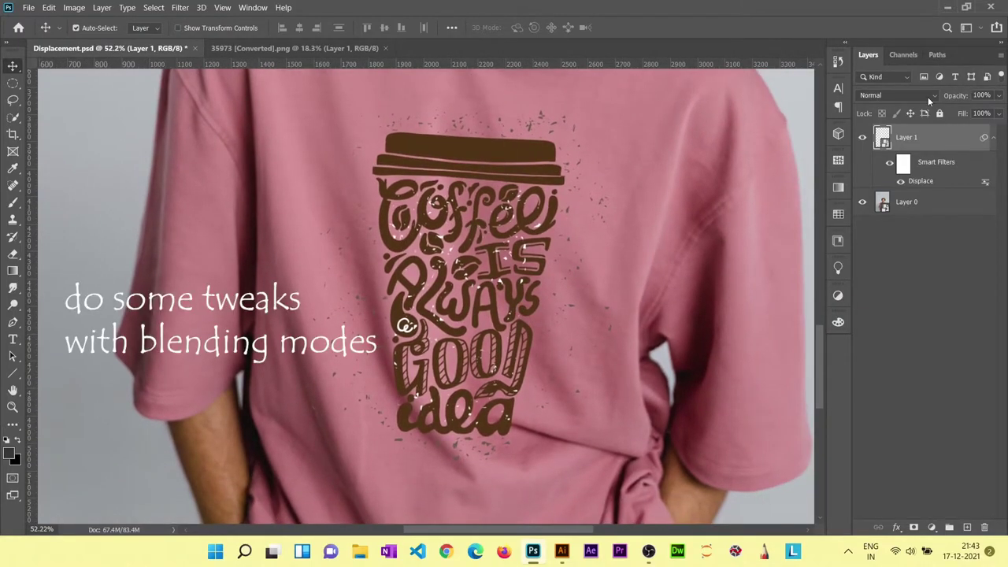
Step: Try Color Burn blending on the lettering layer with fill lowered to 77%
{"action": "left_click", "coordinate": [926, 96]}
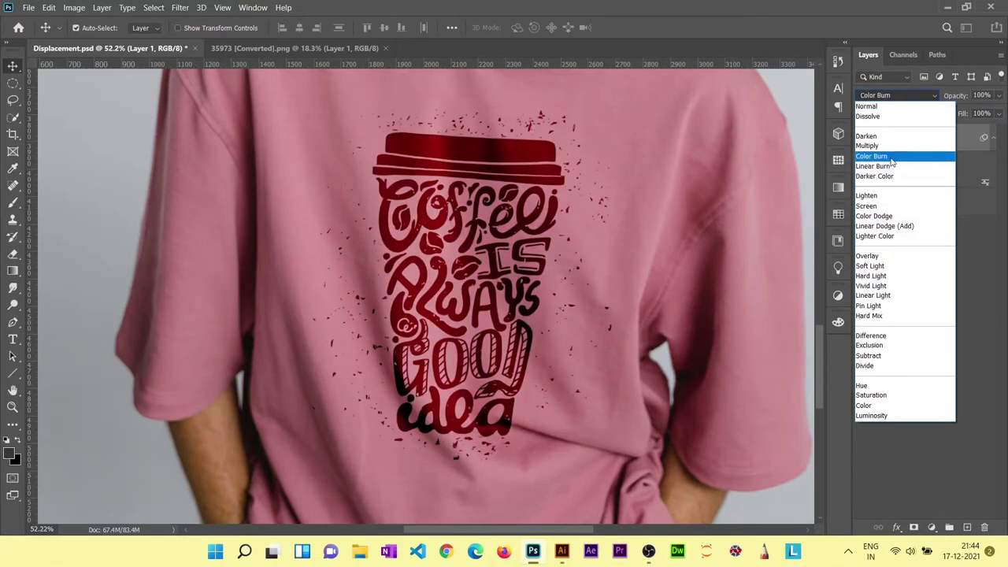
{"action": "left_click", "coordinate": [892, 161]}
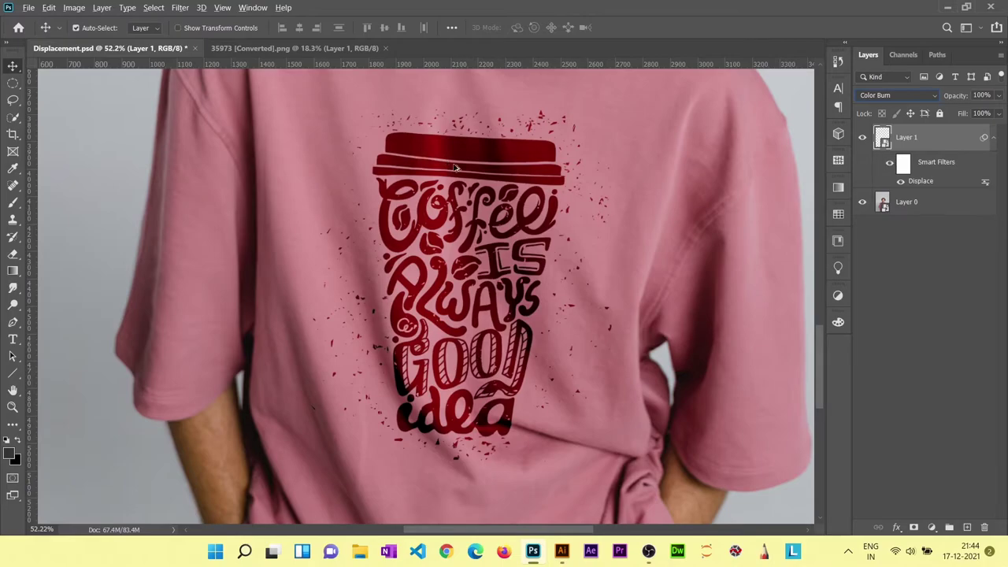
{"action": "left_click_drag", "start_coordinate": [957, 114], "coordinate": [940, 114]}
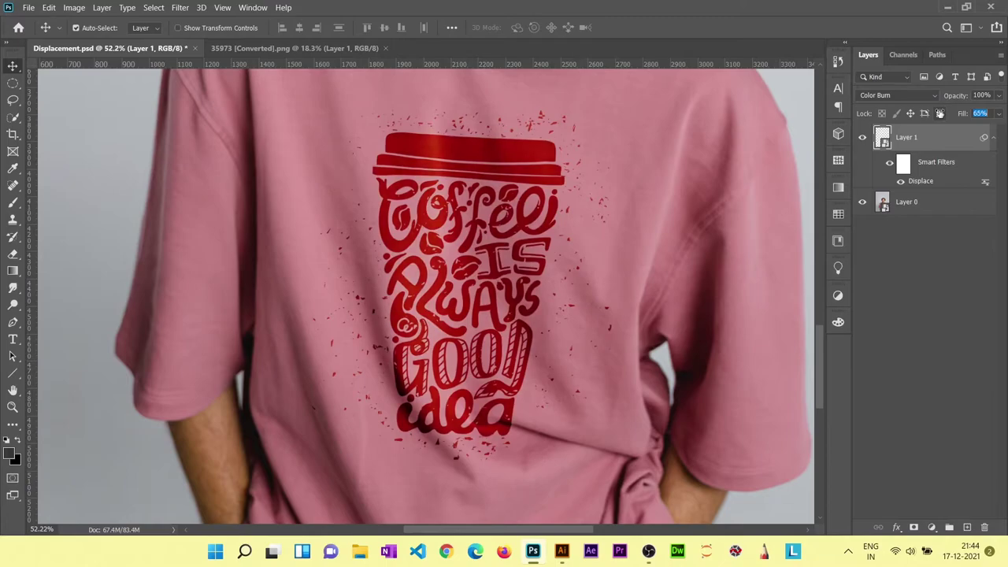
Step: Set the photo layer's blend mode to Multiply
{"action": "left_click", "coordinate": [906, 202]}
{"action": "scroll", "coordinate": [586, 263], "scroll_direction": "down", "scroll_amount": 3, "text": "alt"}
{"action": "scroll", "coordinate": [587, 263], "scroll_direction": "down", "scroll_amount": 2, "text": "alt"}
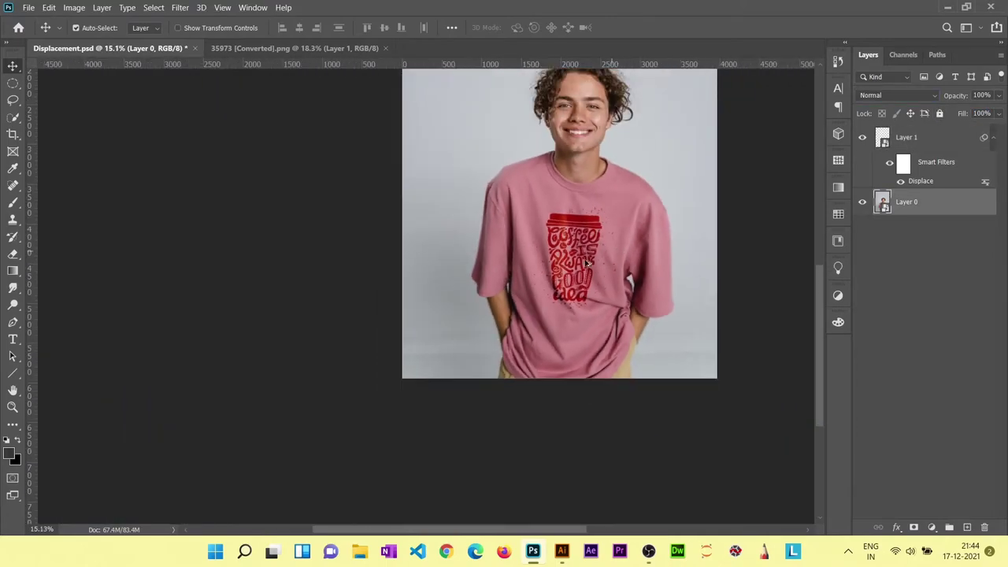
{"action": "scroll", "coordinate": [586, 264], "scroll_direction": "up", "scroll_amount": 3}
{"action": "scroll", "coordinate": [587, 264], "scroll_direction": "up", "scroll_amount": 3}
{"action": "scroll", "coordinate": [581, 272], "scroll_direction": "down", "scroll_amount": 1}
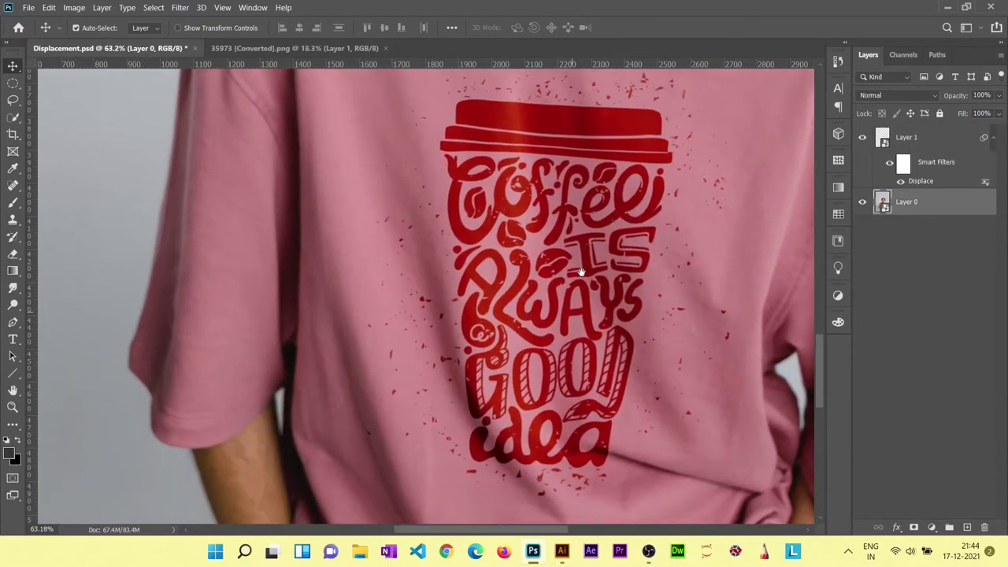
{"action": "left_click", "coordinate": [897, 95]}
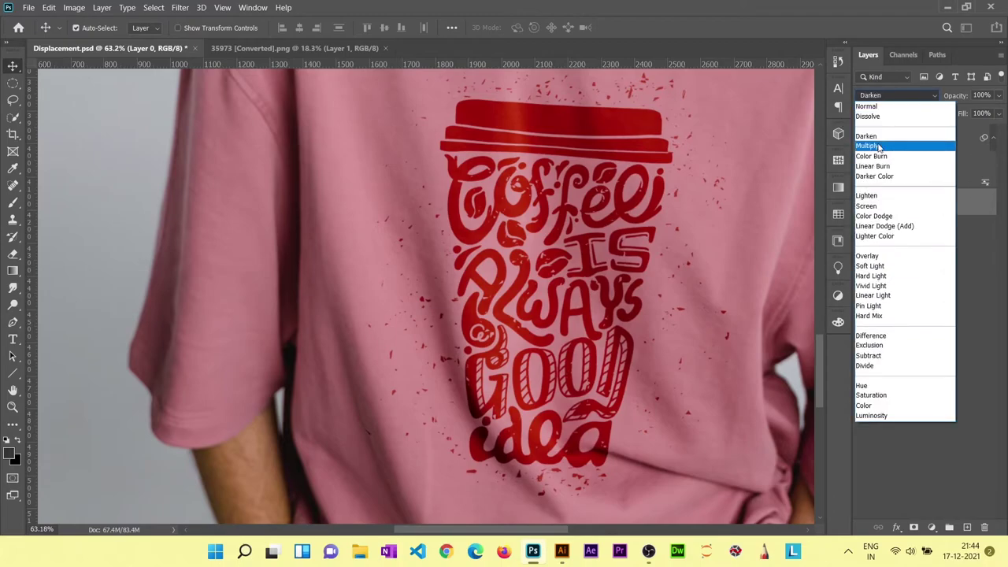
{"action": "left_click", "coordinate": [879, 147]}
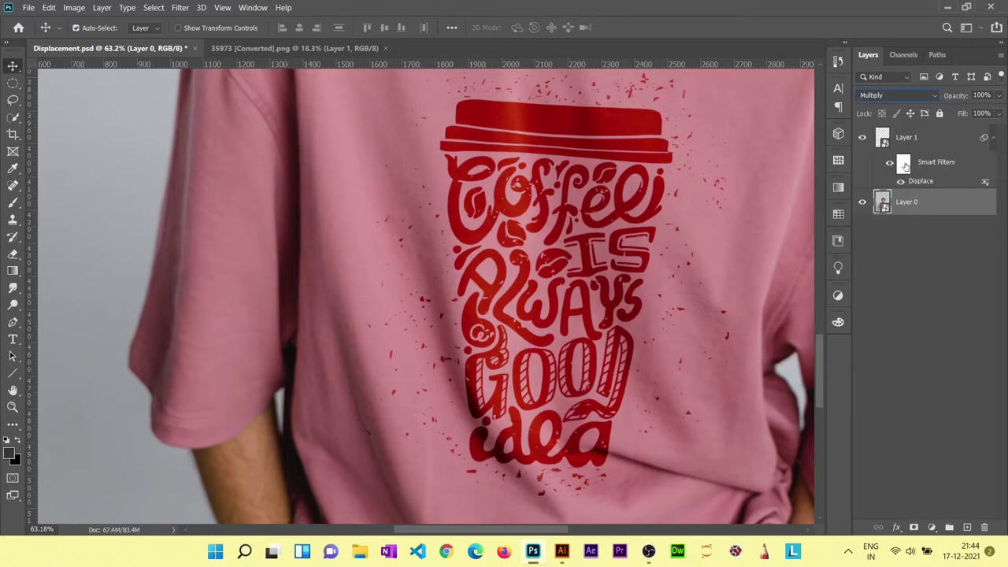
Step: Set the coffee lettering layer to Multiply with 96% fill
{"action": "left_click", "coordinate": [898, 95]}
{"action": "left_click", "coordinate": [905, 145]}
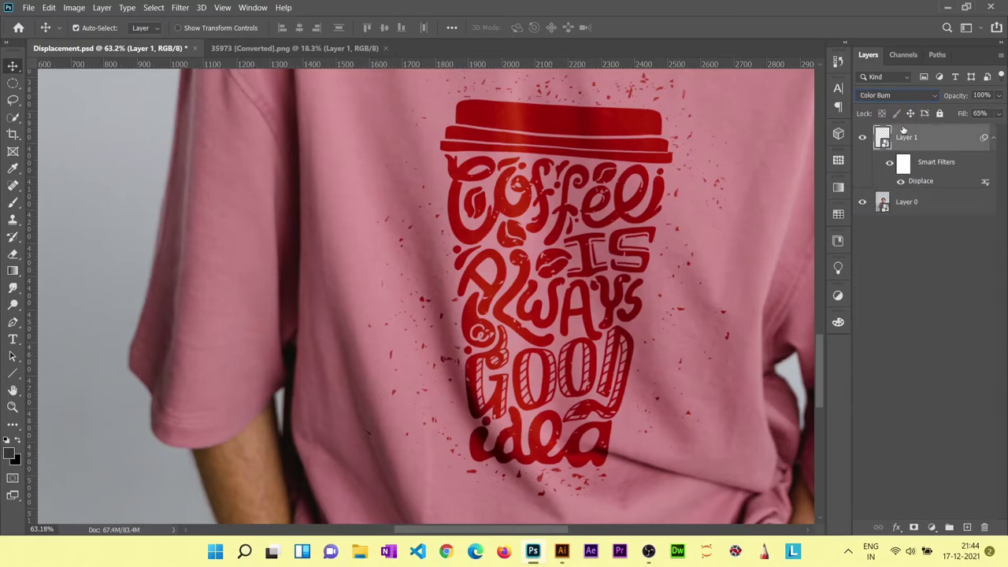
{"action": "left_click", "coordinate": [907, 95]}
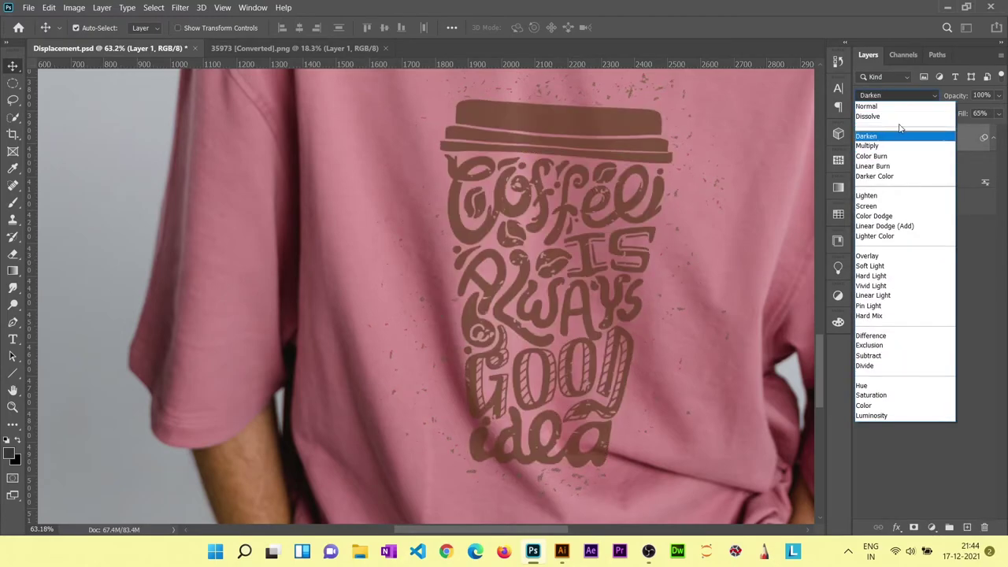
{"action": "left_click", "coordinate": [887, 146]}
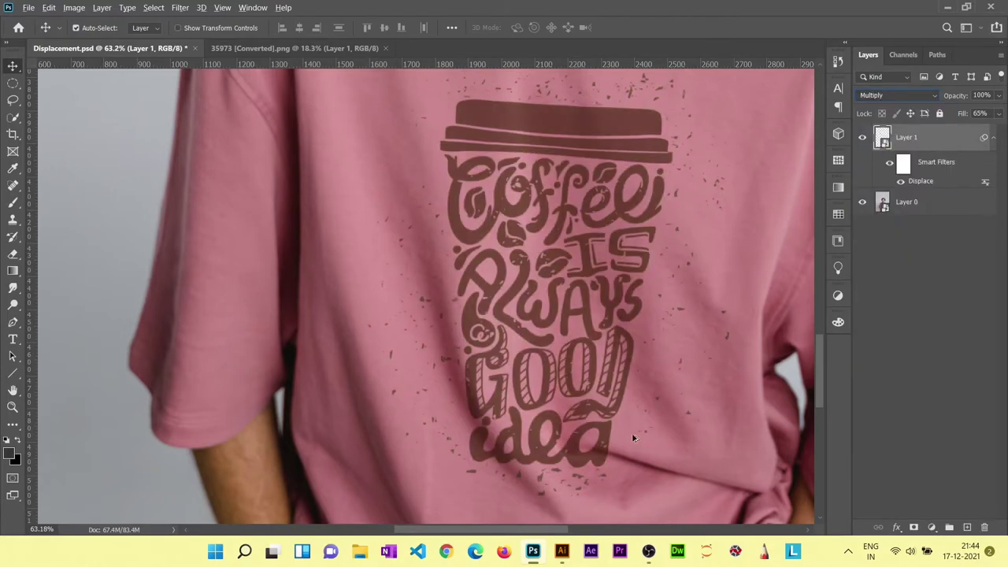
{"action": "scroll", "coordinate": [597, 362], "scroll_direction": "up", "scroll_amount": 2}
{"action": "scroll", "coordinate": [596, 354], "scroll_direction": "up", "scroll_amount": 3}
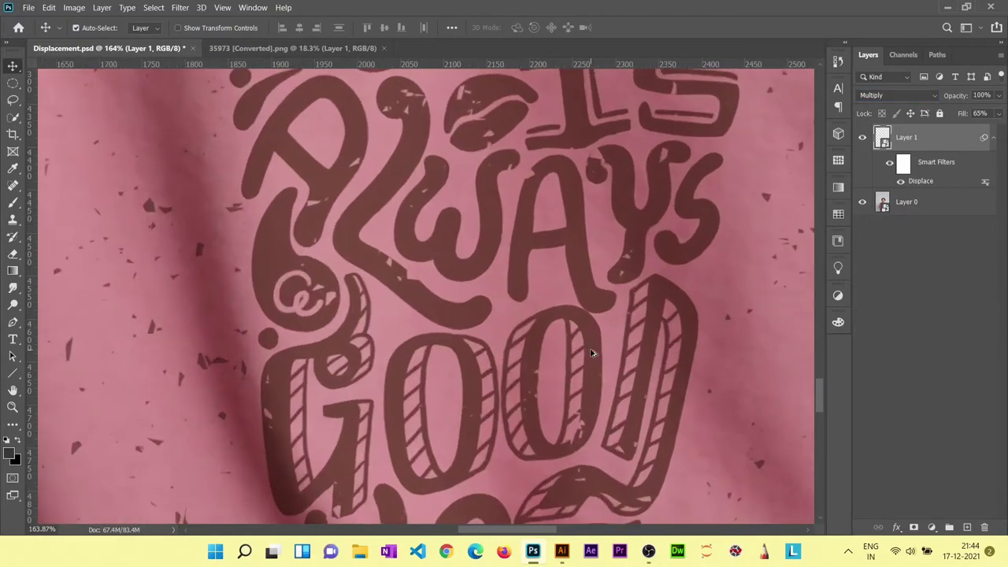
{"action": "scroll", "coordinate": [596, 358], "scroll_direction": "down", "scroll_amount": 3}
{"action": "scroll", "coordinate": [594, 359], "scroll_direction": "down", "scroll_amount": 3}
{"action": "scroll", "coordinate": [594, 358], "scroll_direction": "down", "scroll_amount": 2}
{"action": "scroll", "coordinate": [595, 358], "scroll_direction": "down", "scroll_amount": 1}
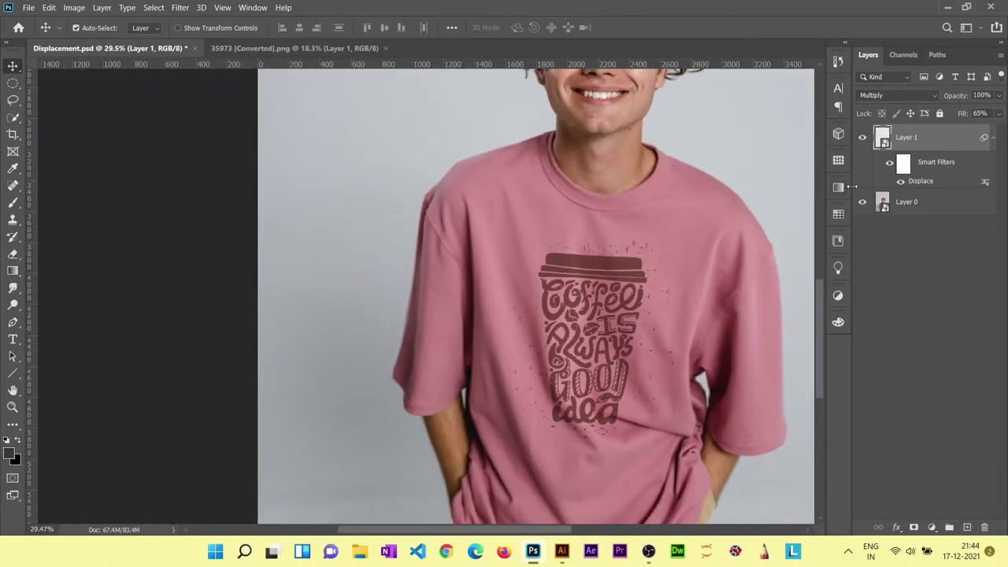
{"action": "left_click_drag", "start_coordinate": [967, 118], "coordinate": [1002, 122]}
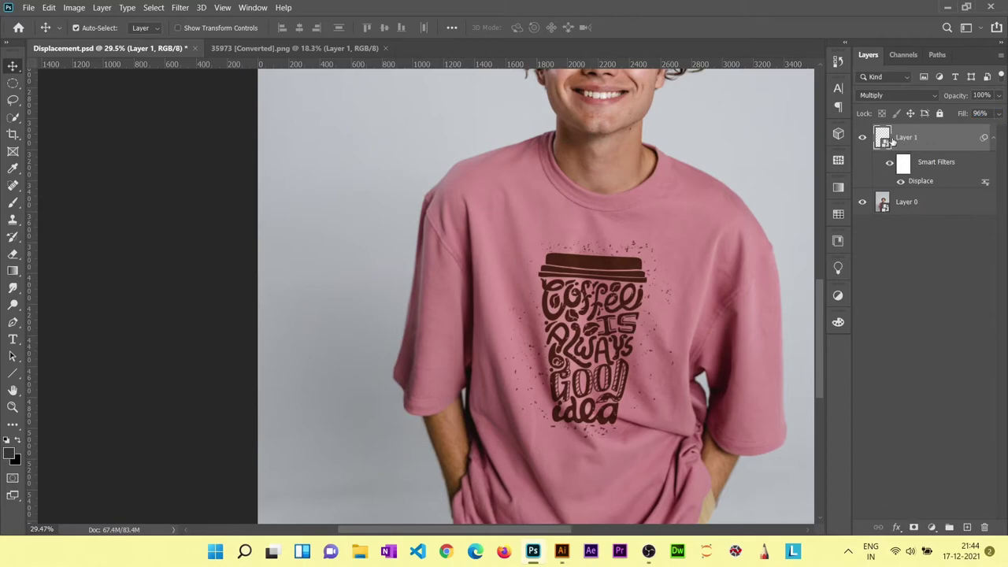
Step: Open Blending Options for the lettering layer and zoom in on the print
{"action": "left_click", "coordinate": [896, 527]}
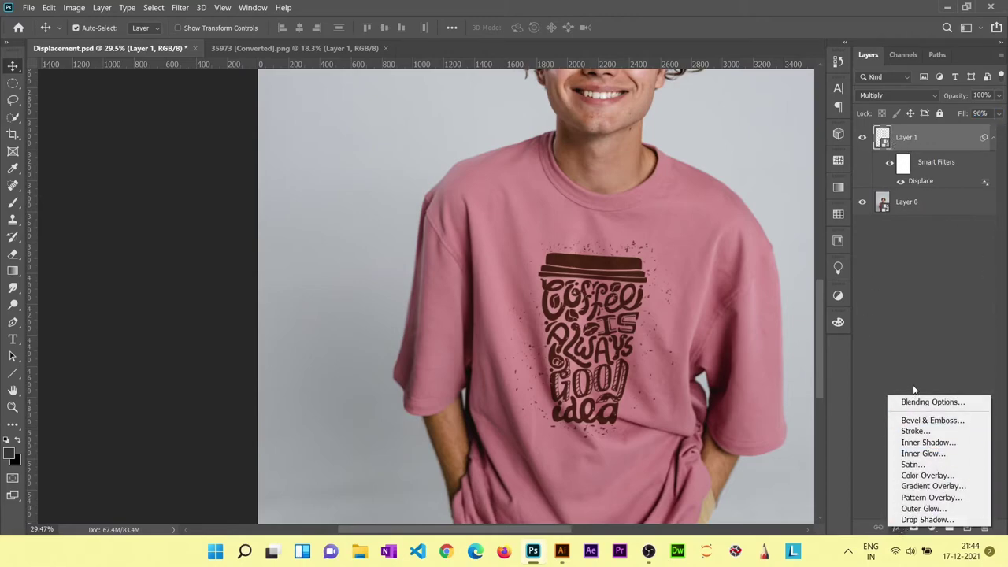
{"action": "left_click", "coordinate": [945, 402]}
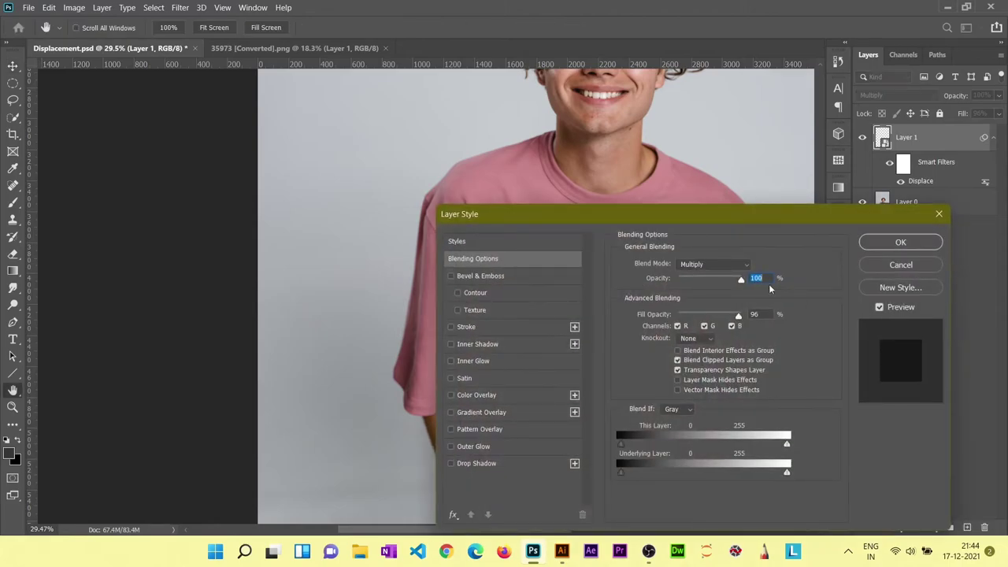
{"action": "left_click_drag", "start_coordinate": [645, 173], "coordinate": [343, 158]}
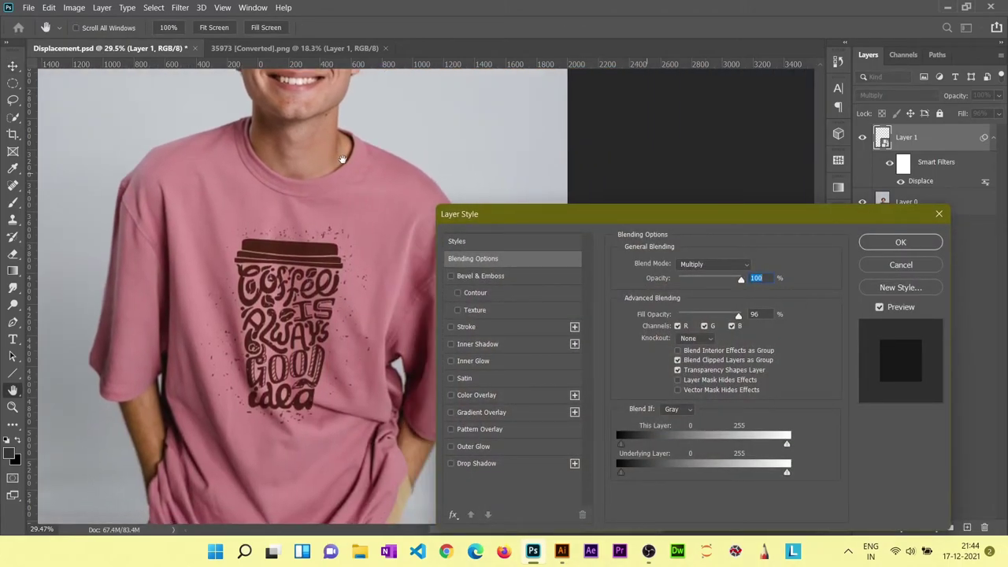
{"action": "key", "text": "alt"}
{"action": "left_click_drag", "start_coordinate": [296, 340], "coordinate": [287, 344]}
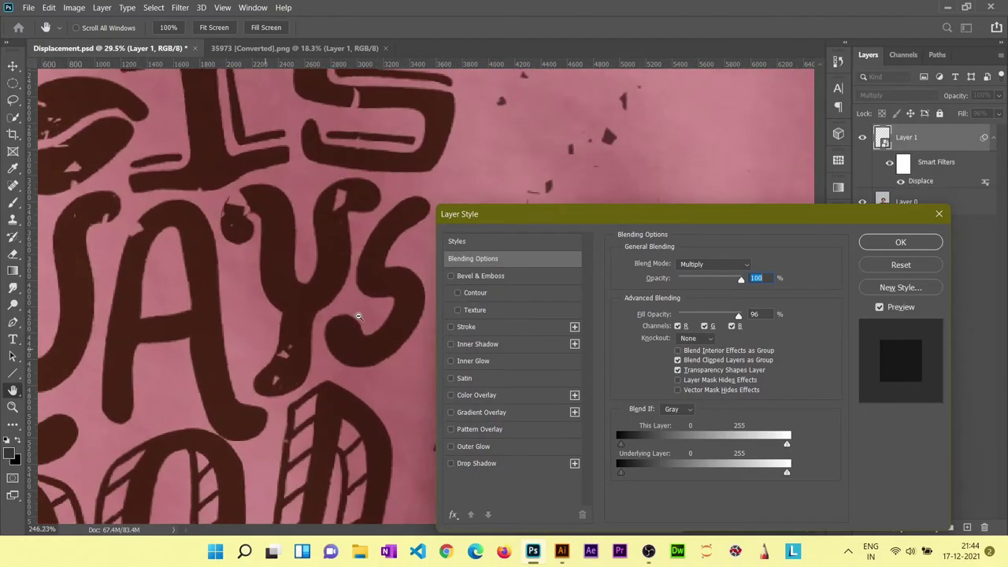
{"action": "left_click_drag", "start_coordinate": [288, 344], "coordinate": [304, 357]}
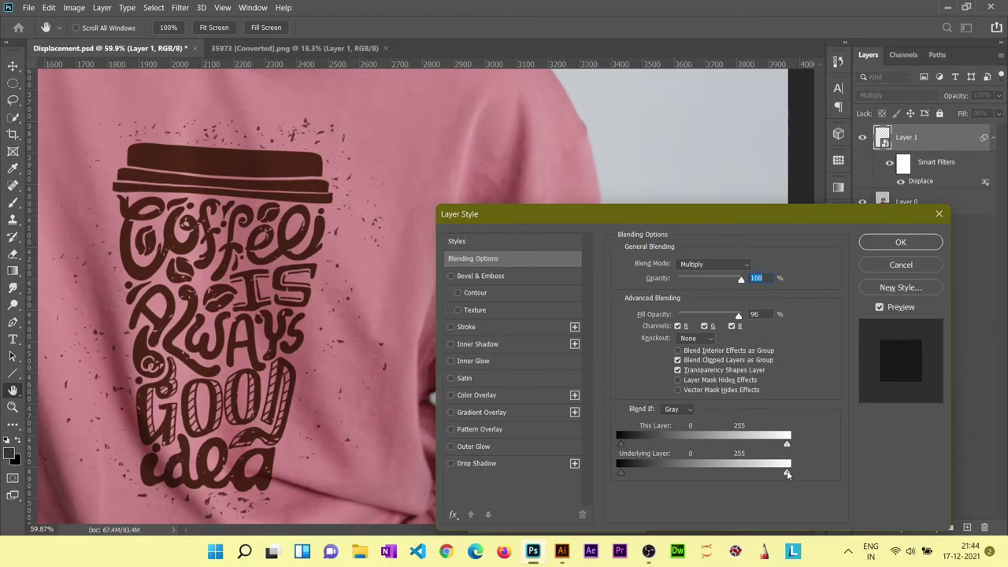
Step: Set Underlying Layer Blend If to 0–201 and Fill Opacity to 76%, then confirm
{"action": "mouse_move", "coordinate": [784, 473]}
{"action": "left_mouse_down"}
{"action": "mouse_move", "coordinate": [733, 473]}
{"action": "mouse_move", "coordinate": [751, 473]}
{"action": "left_mouse_up"}
{"action": "left_click_drag", "start_coordinate": [738, 315], "coordinate": [726, 316]}
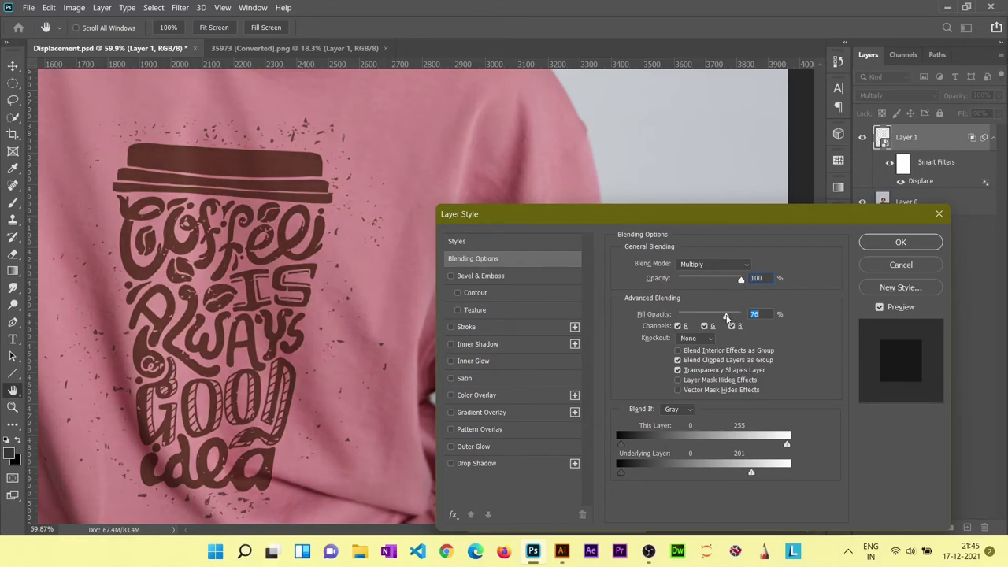
{"action": "mouse_move", "coordinate": [742, 281]}
{"action": "left_mouse_down"}
{"action": "mouse_move", "coordinate": [732, 285]}
{"action": "mouse_move", "coordinate": [743, 286]}
{"action": "left_mouse_up"}
{"action": "left_click_drag", "start_coordinate": [788, 443], "coordinate": [675, 442]}
{"action": "left_click_drag", "start_coordinate": [707, 440], "coordinate": [786, 439]}
{"action": "left_click", "coordinate": [685, 409]}
{"action": "left_click", "coordinate": [900, 242]}
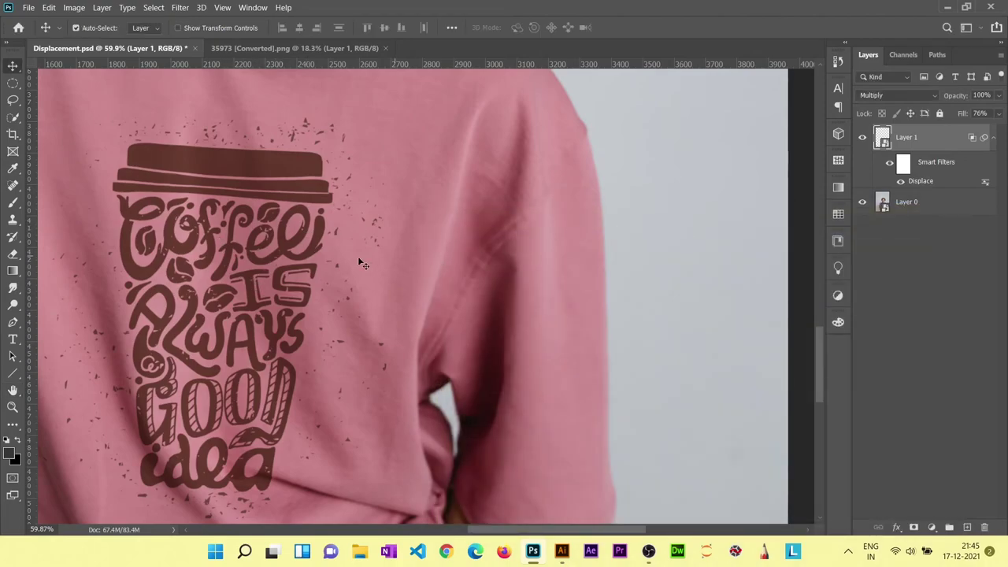
{"action": "scroll", "coordinate": [325, 235], "scroll_direction": "down", "scroll_amount": 3}
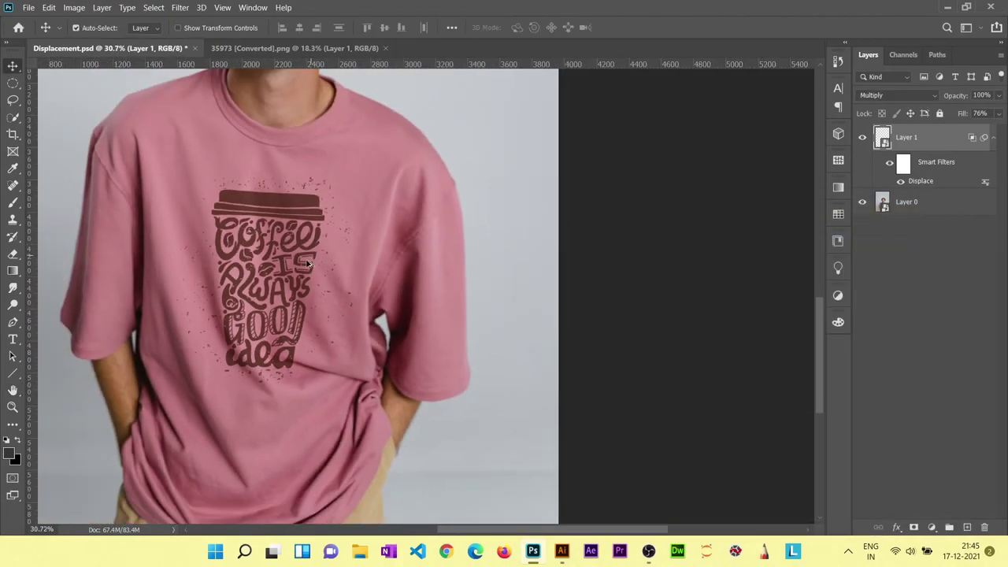
{"action": "scroll", "coordinate": [279, 389], "scroll_direction": "up", "scroll_amount": 3}
{"action": "scroll", "coordinate": [317, 338], "scroll_direction": "up", "scroll_amount": 2}
{"action": "scroll", "coordinate": [317, 339], "scroll_direction": "down", "scroll_amount": 1}
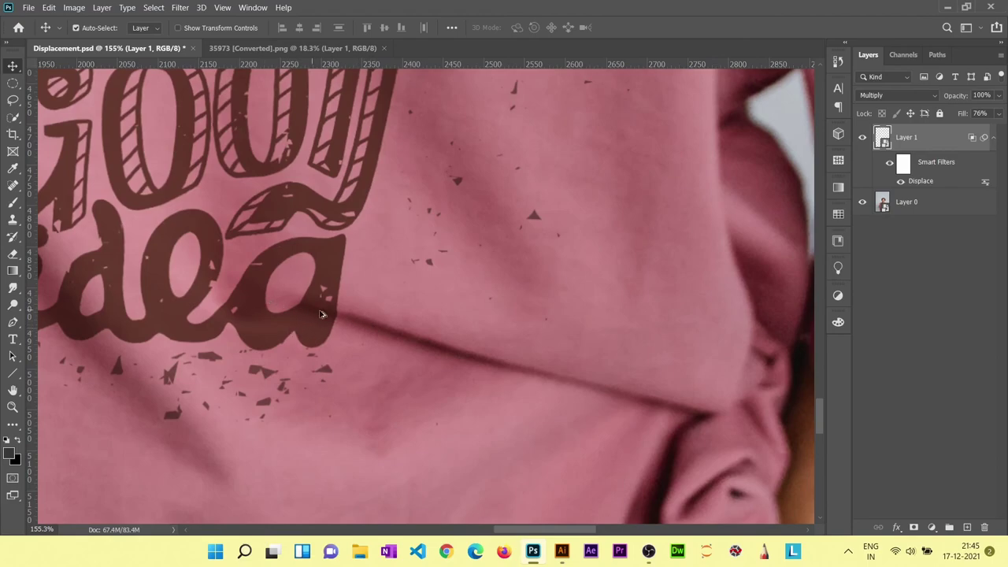
{"action": "scroll", "coordinate": [285, 299], "scroll_direction": "down", "scroll_amount": 1}
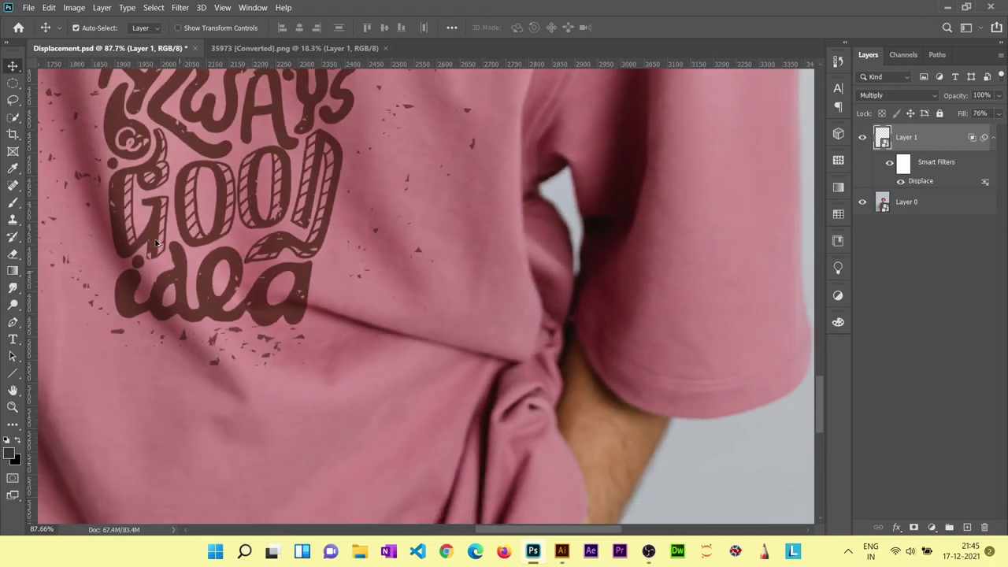
{"action": "scroll", "coordinate": [158, 241], "scroll_direction": "down", "scroll_amount": 1}
{"action": "scroll", "coordinate": [165, 240], "scroll_direction": "down", "scroll_amount": 1}
{"action": "scroll", "coordinate": [175, 239], "scroll_direction": "down", "scroll_amount": 1}
{"action": "scroll", "coordinate": [201, 241], "scroll_direction": "down", "scroll_amount": 2}
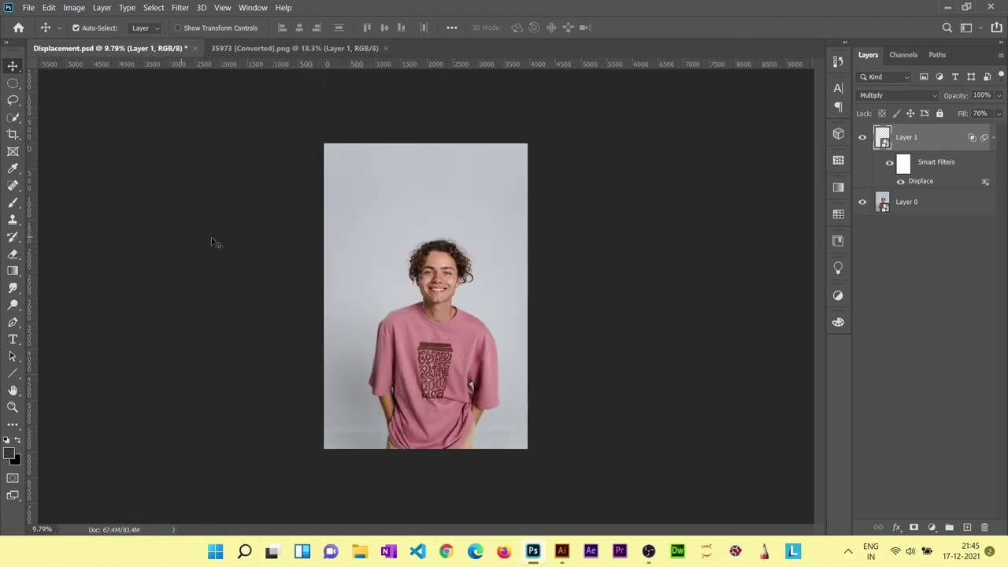
{"action": "scroll", "coordinate": [416, 367], "scroll_direction": "up", "scroll_amount": 1}
{"action": "scroll", "coordinate": [416, 367], "scroll_direction": "up", "scroll_amount": 2}
{"action": "mouse_move", "coordinate": [504, 406]}
{"action": "left_mouse_down"}
{"action": "mouse_move", "coordinate": [522, 292]}
{"action": "mouse_move", "coordinate": [520, 323]}
{"action": "left_mouse_up"}
{"action": "scroll", "coordinate": [522, 292], "scroll_direction": "down", "scroll_amount": 1}
{"action": "scroll", "coordinate": [524, 295], "scroll_direction": "down", "scroll_amount": 1}
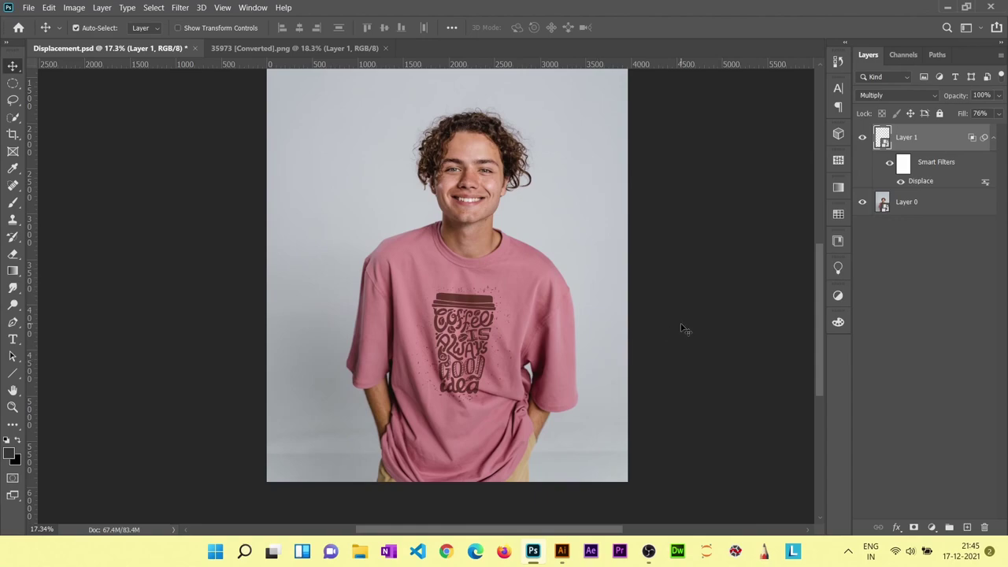